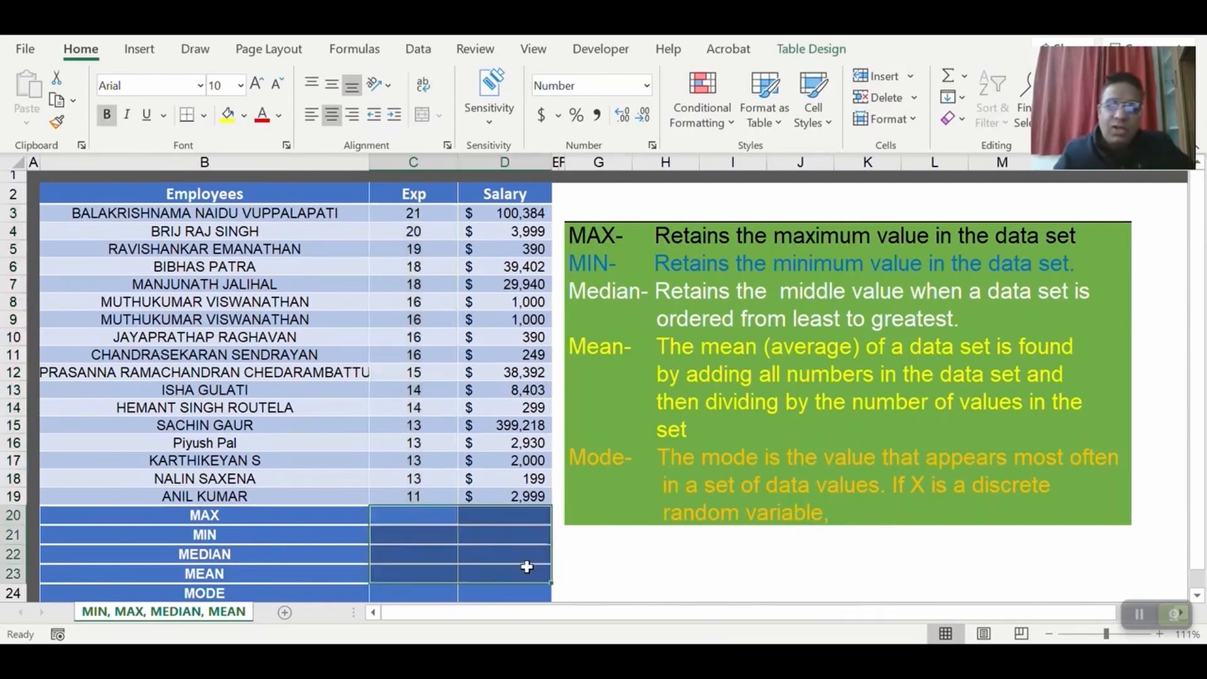
Enter a MAX formula over the experience values C3:C19 in the MAX row of the Exp column, cell C20.
{"action": "left_click", "coordinate": [443, 323]}
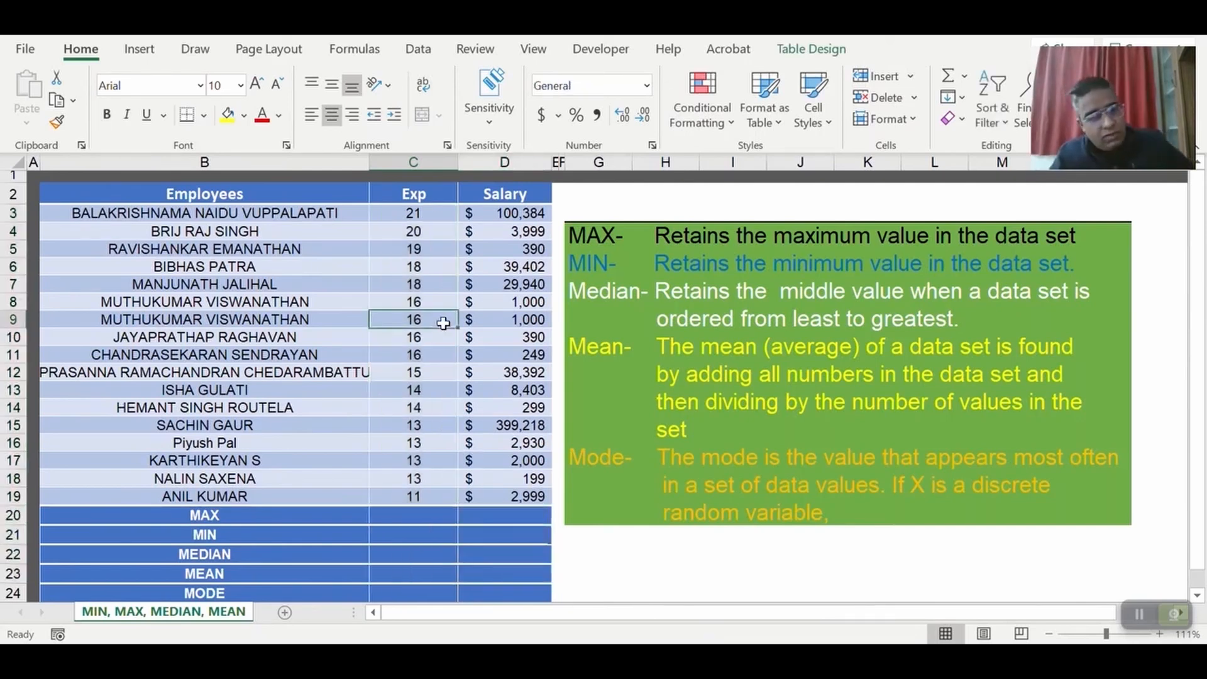
{"action": "left_click", "coordinate": [436, 215]}
{"action": "left_click", "coordinate": [437, 516]}
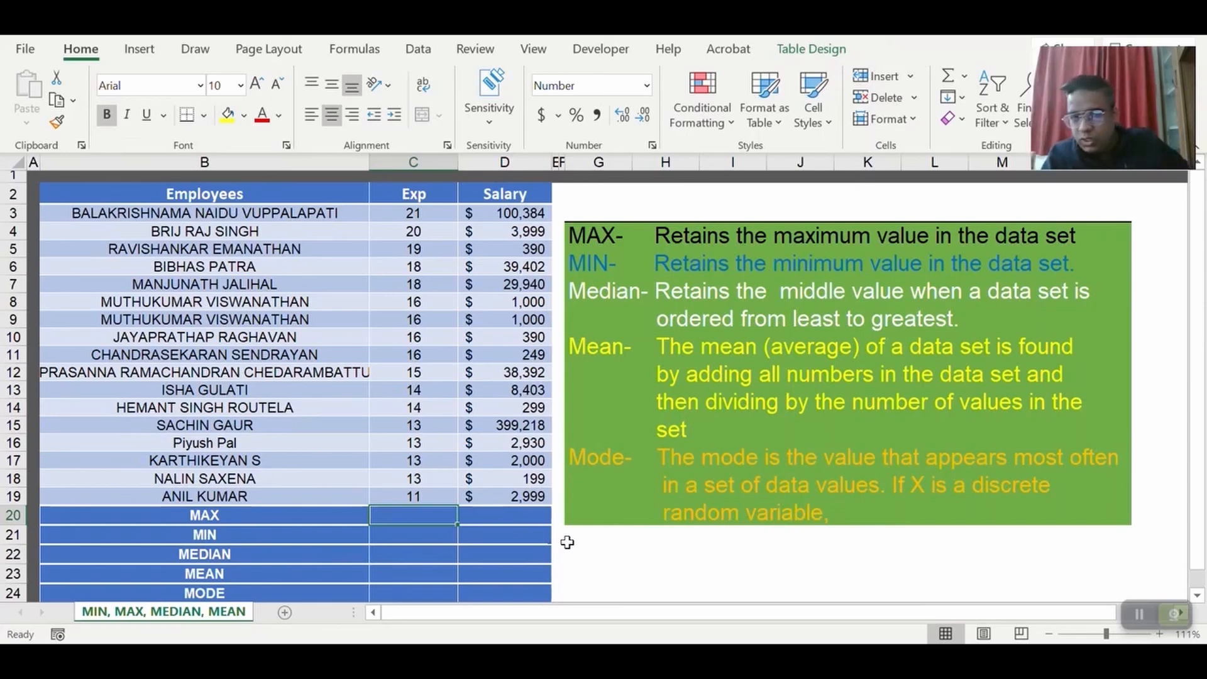
{"action": "type", "text": "="}
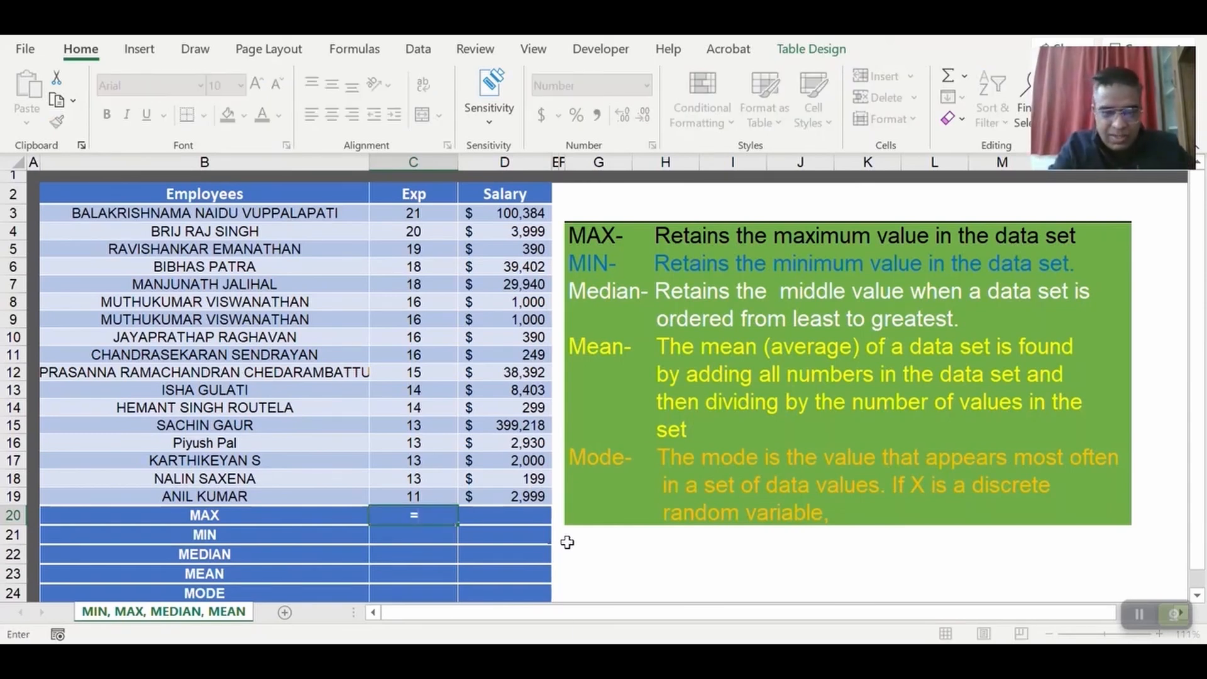
{"action": "type", "text": "max"}
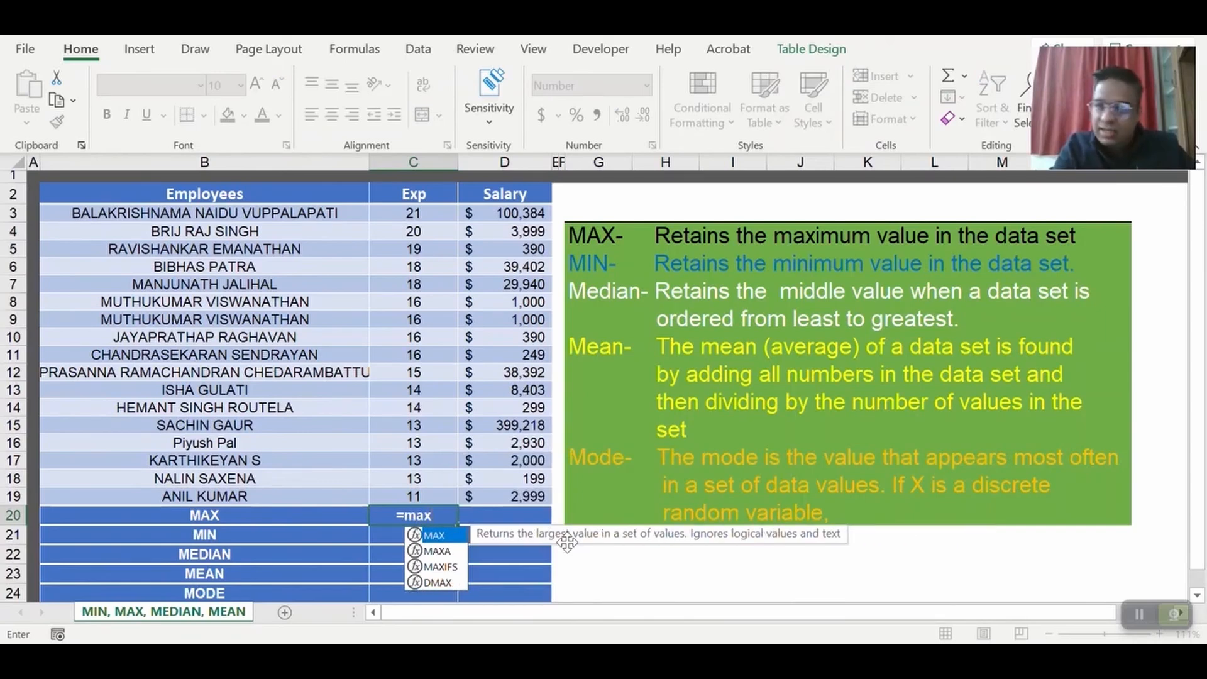
{"action": "key", "text": "Tab"}
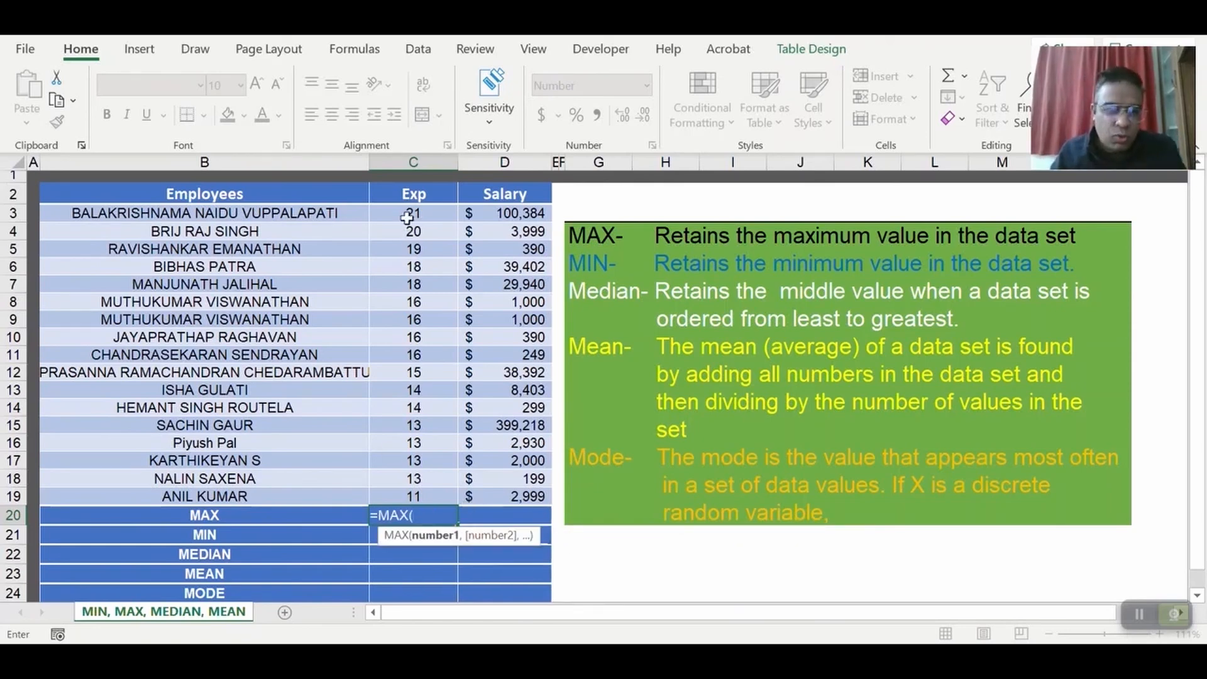
{"action": "left_click_drag", "start_coordinate": [419, 212], "coordinate": [404, 494]}
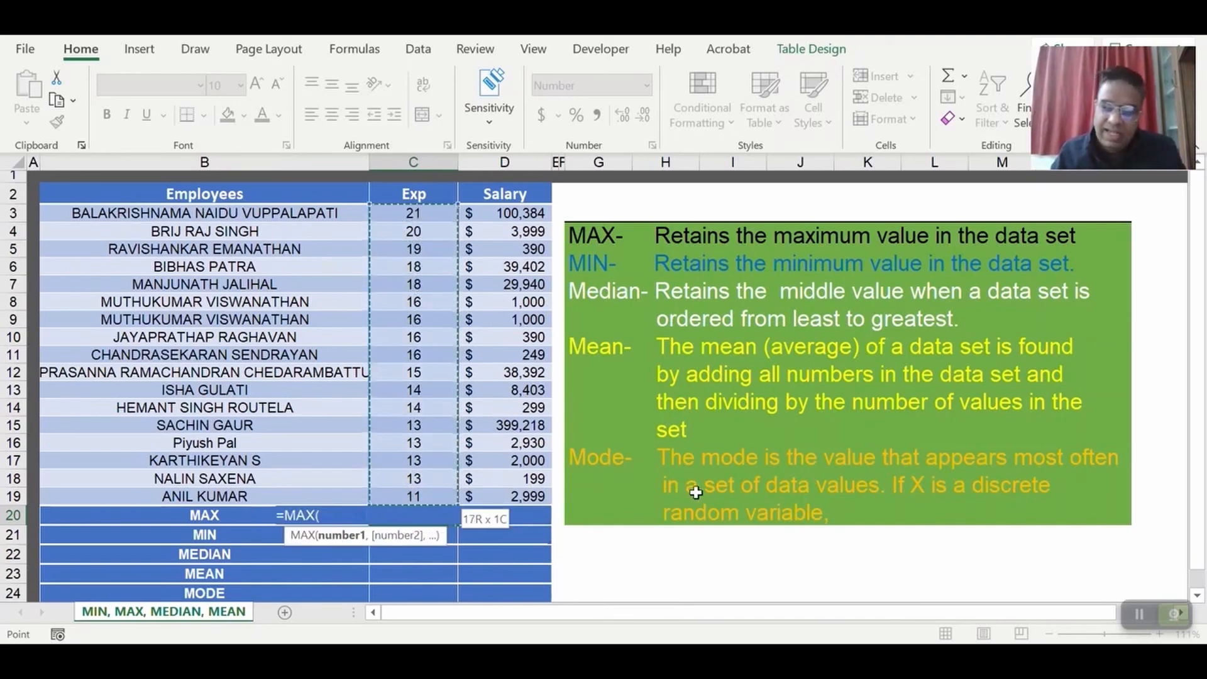
{"action": "type", "text": ")"}
{"action": "key", "text": "Return"}
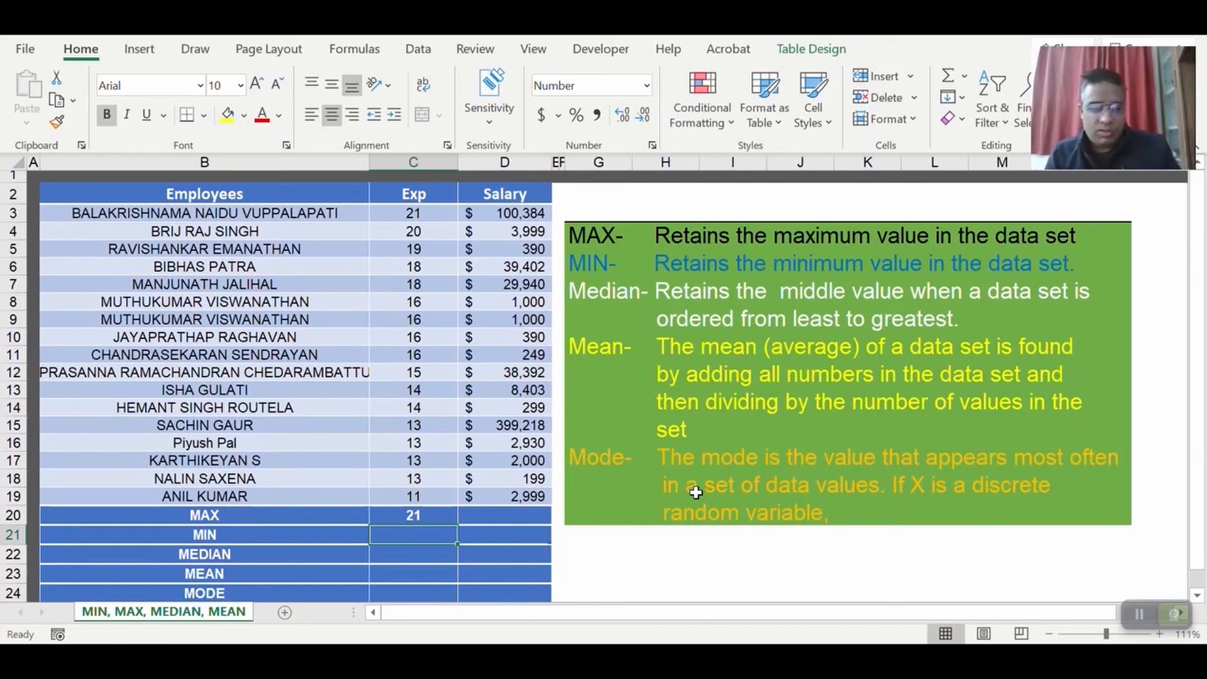
Examine the employee table as a whole and its Employees, Exp and Salary columns one at a time.
{"action": "mouse_move", "coordinate": [253, 201]}
{"action": "left_mouse_down"}
{"action": "mouse_move", "coordinate": [469, 232]}
{"action": "mouse_move", "coordinate": [459, 479]}
{"action": "mouse_move", "coordinate": [489, 497]}
{"action": "left_mouse_up"}
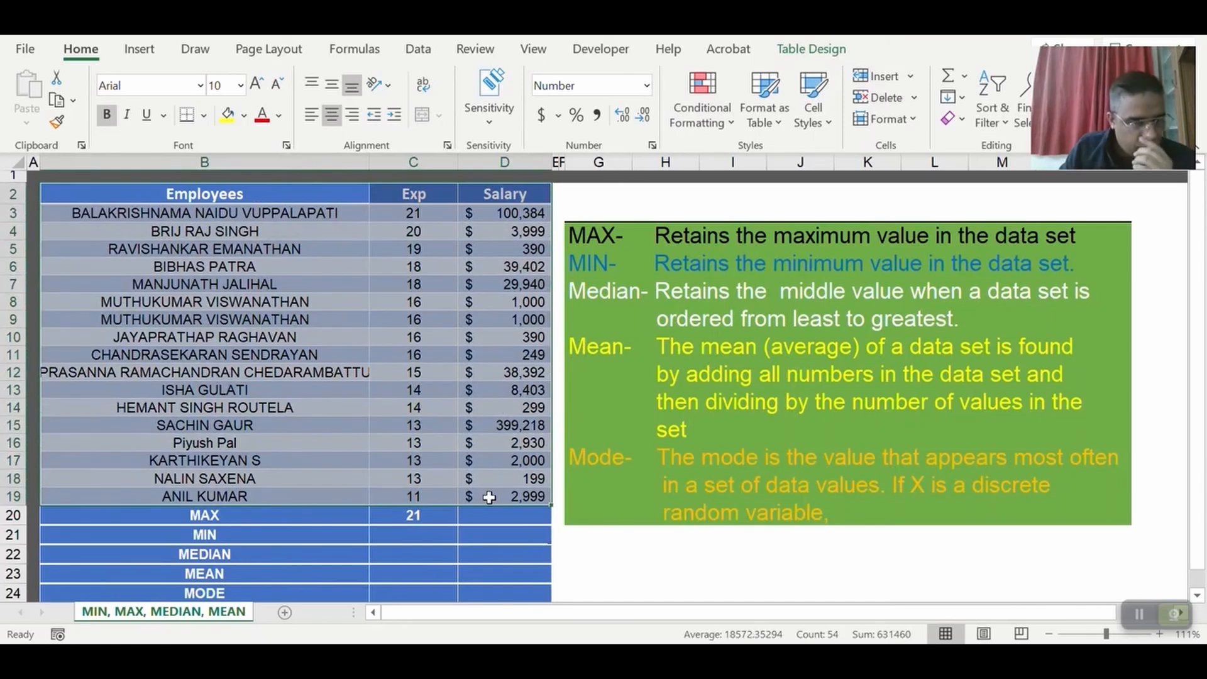
{"action": "left_click_drag", "start_coordinate": [305, 194], "coordinate": [308, 496]}
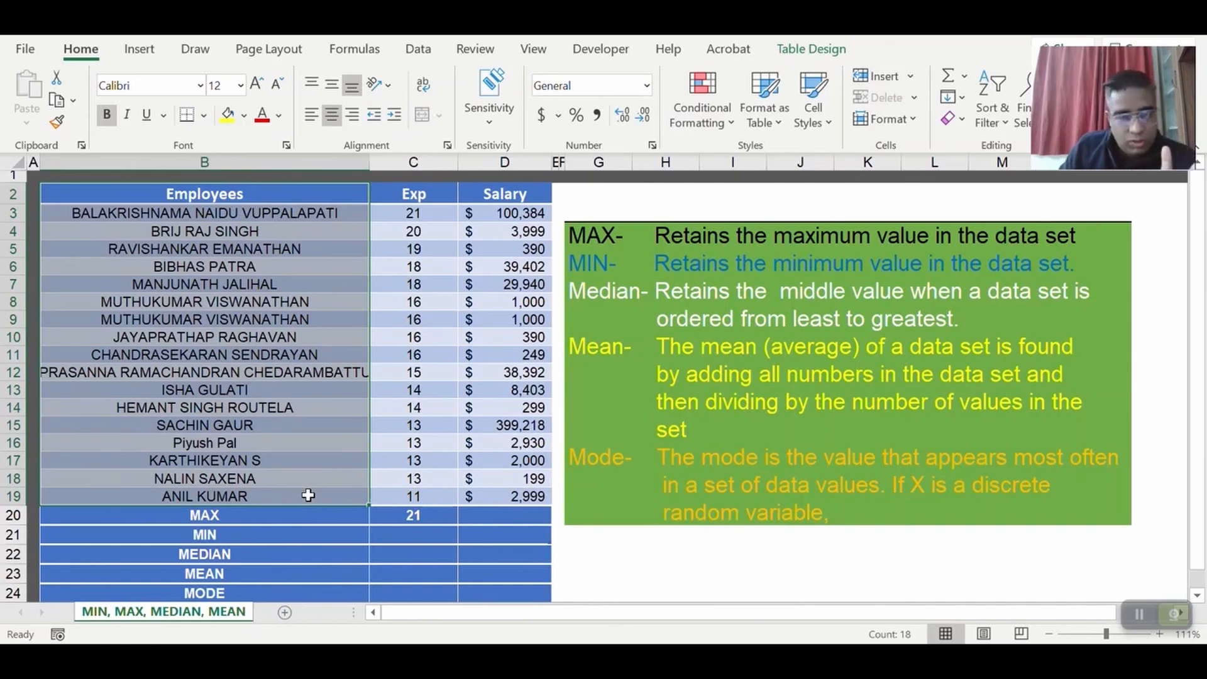
{"action": "left_click_drag", "start_coordinate": [420, 199], "coordinate": [425, 491]}
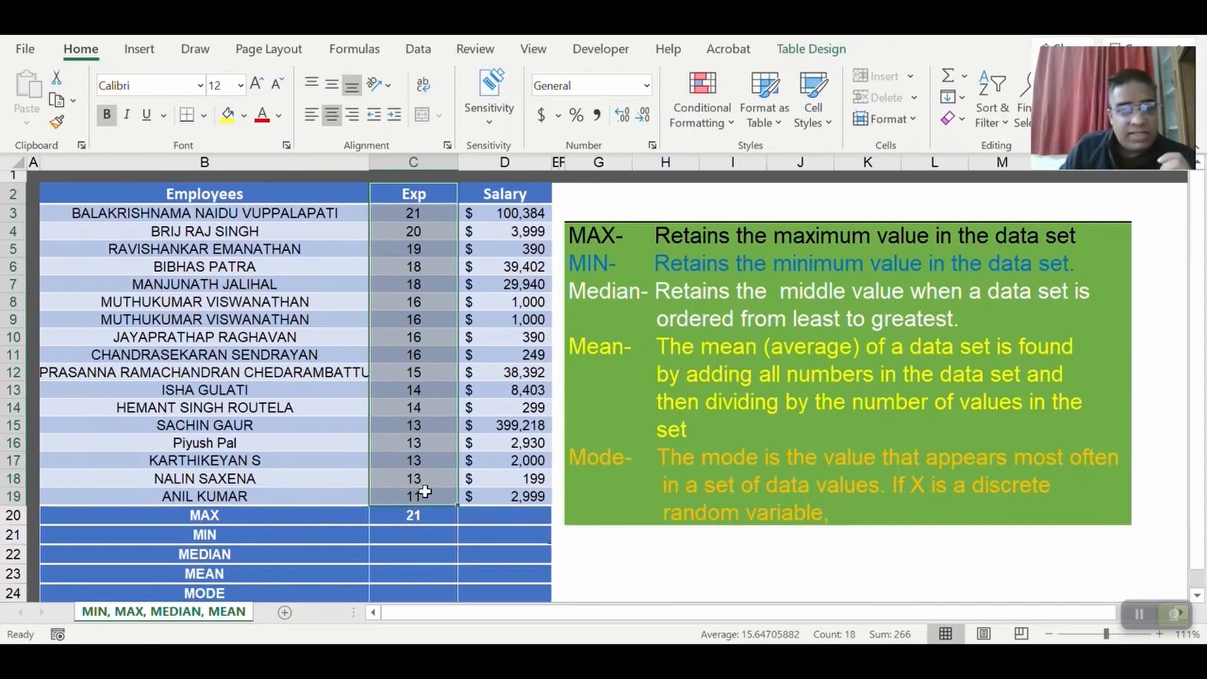
{"action": "left_click_drag", "start_coordinate": [533, 195], "coordinate": [506, 497]}
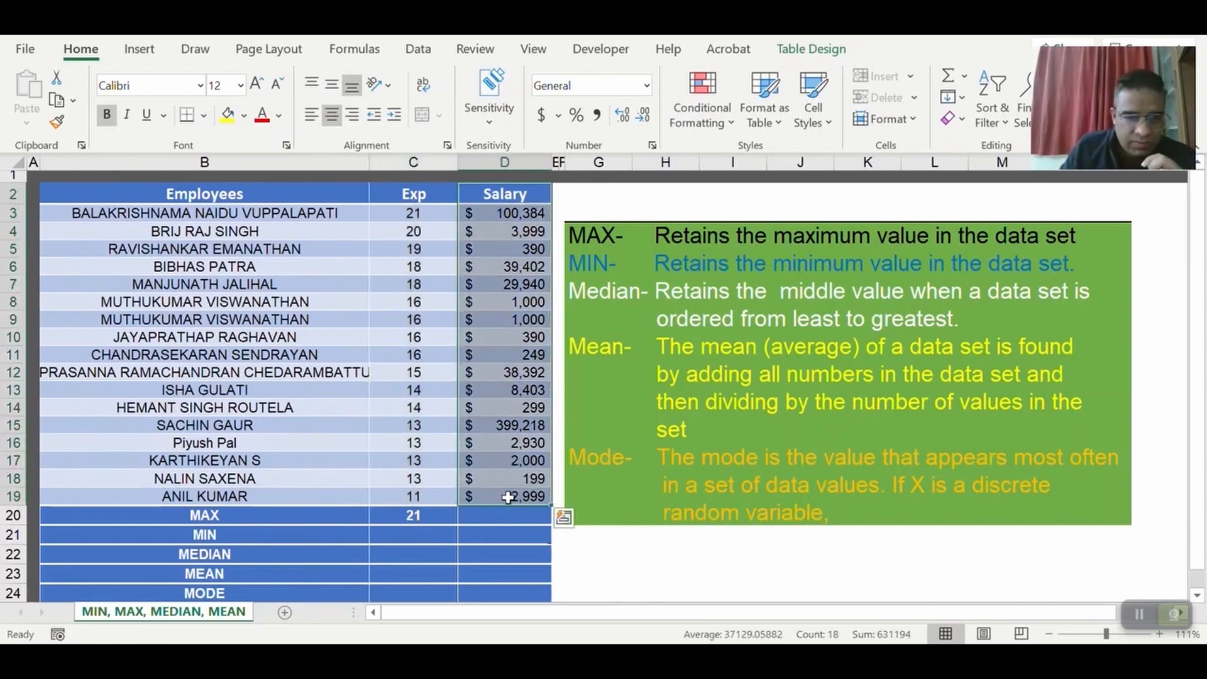
{"action": "left_click", "coordinate": [508, 497]}
{"action": "left_click_drag", "start_coordinate": [435, 216], "coordinate": [436, 500]}
{"action": "left_click", "coordinate": [318, 535]}
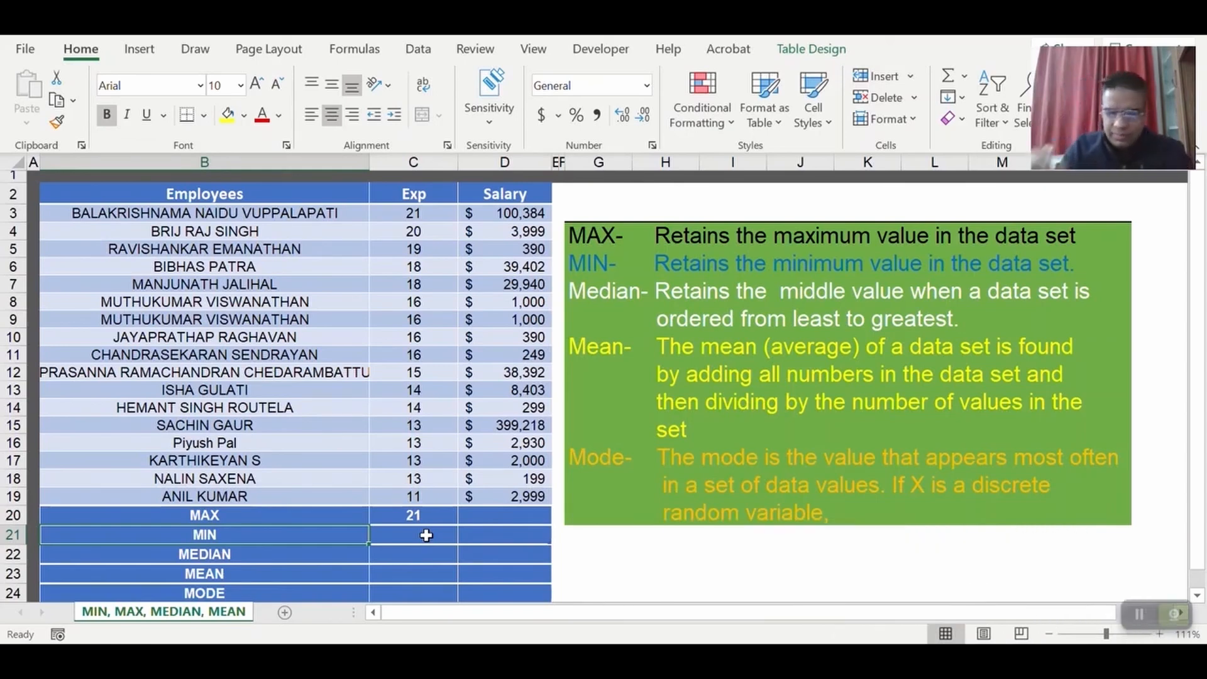
{"action": "type", "text": "="}
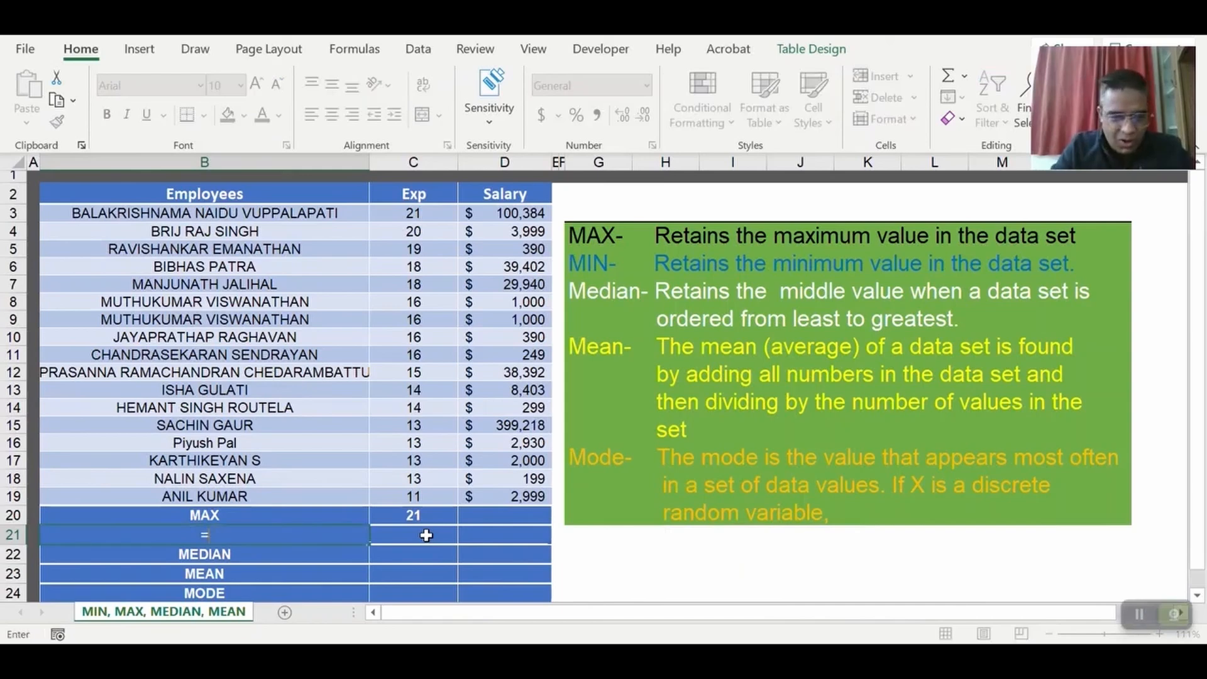
{"action": "key", "text": "Escape"}
Enter a MIN formula over the experience values C3:C19 in the MIN row of the Exp column, cell C21.
{"action": "left_click", "coordinate": [426, 535]}
{"action": "type", "text": "="}
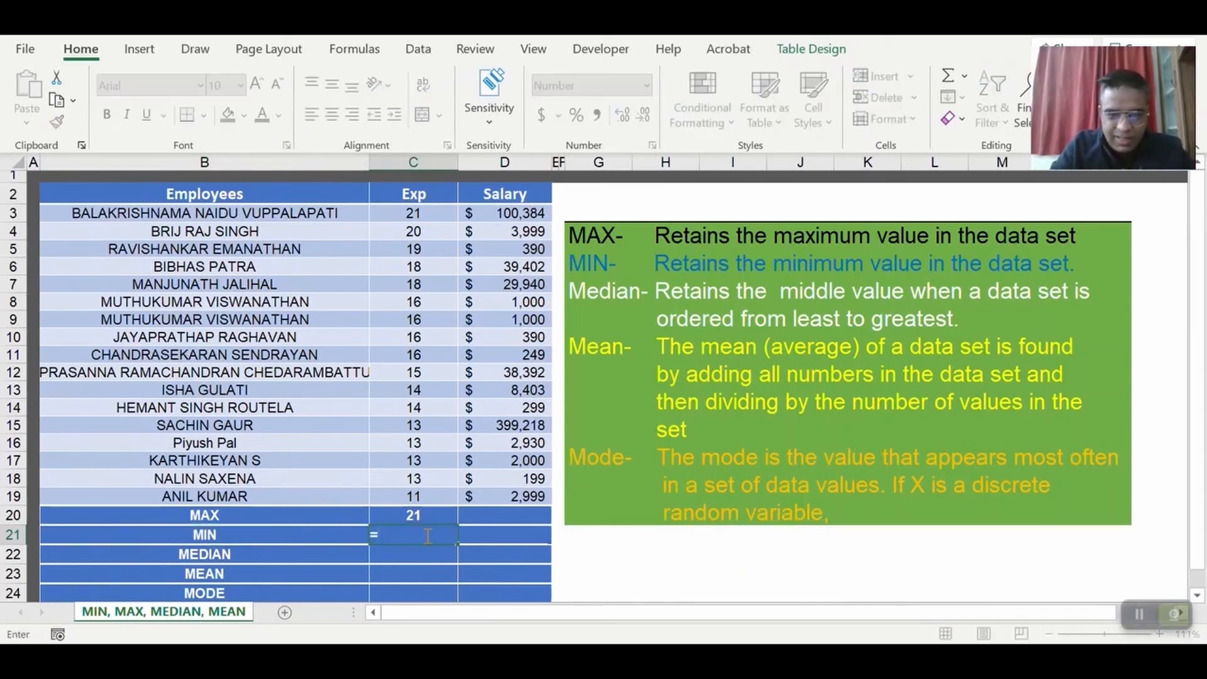
{"action": "type", "text": "MIN("}
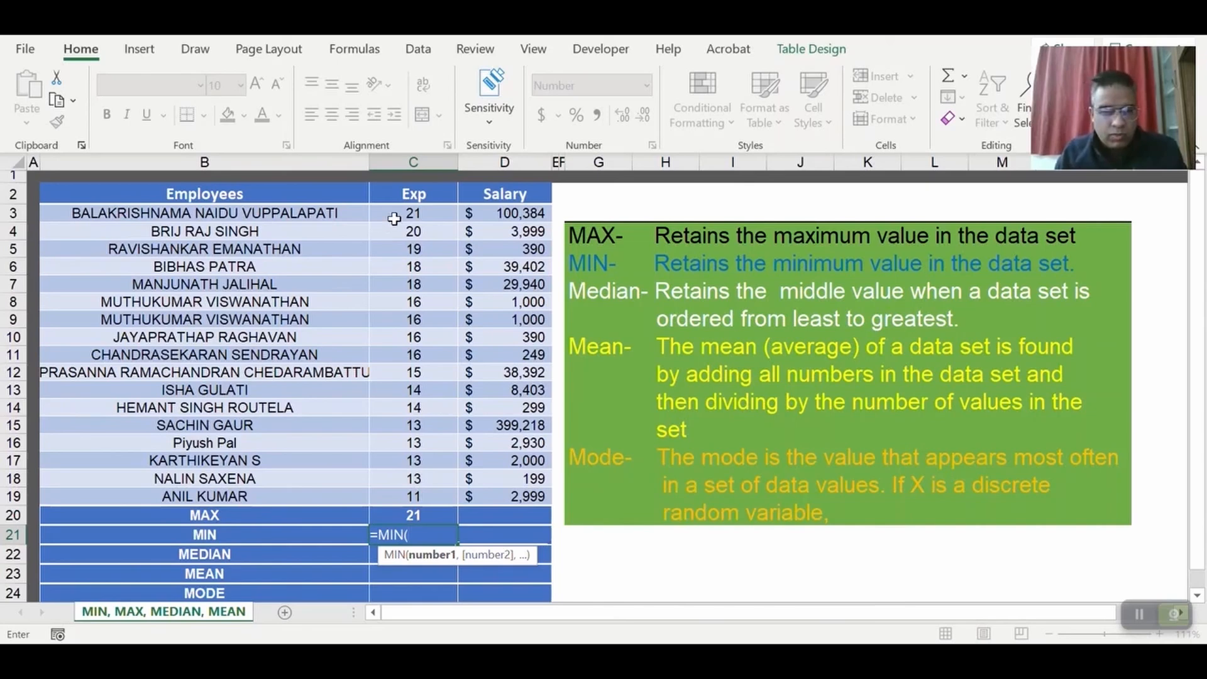
{"action": "left_click_drag", "start_coordinate": [401, 211], "coordinate": [419, 489]}
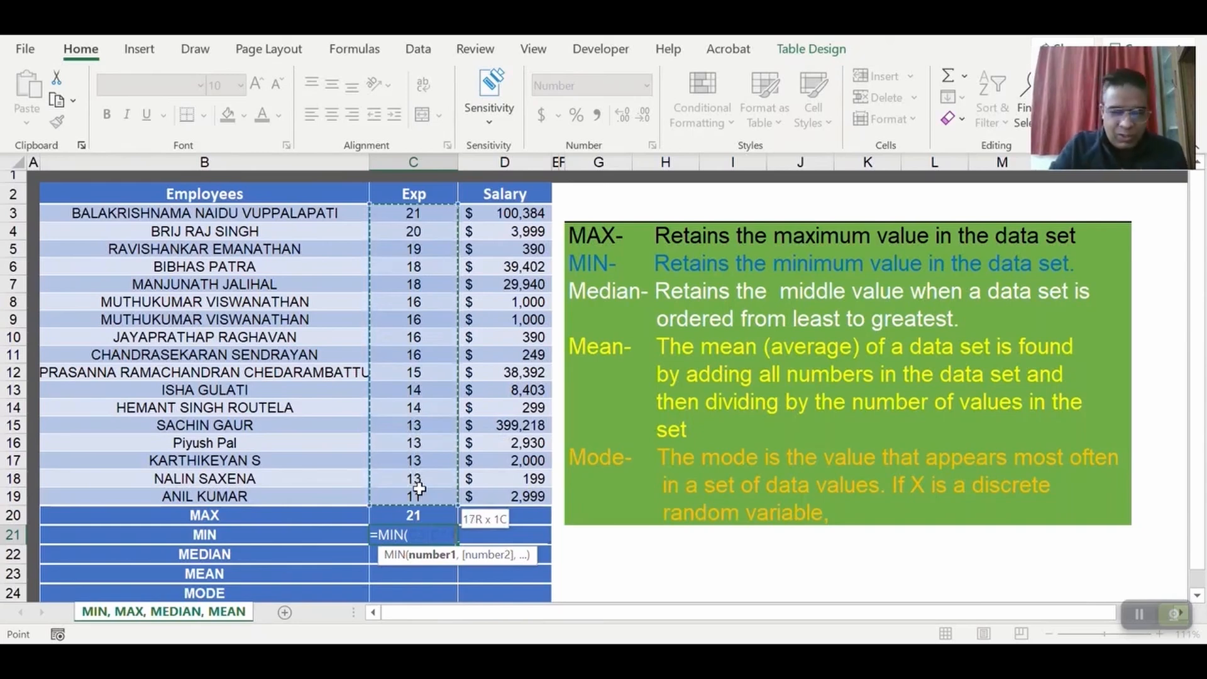
{"action": "type", "text": ")"}
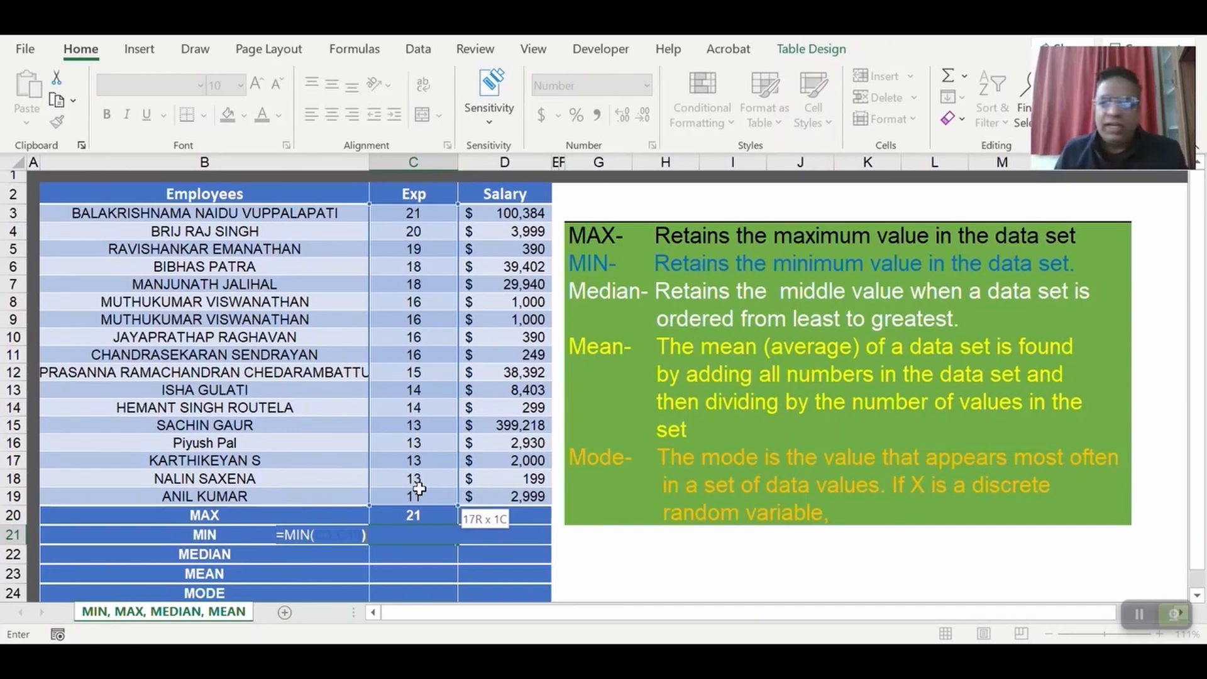
{"action": "key", "text": "Return"}
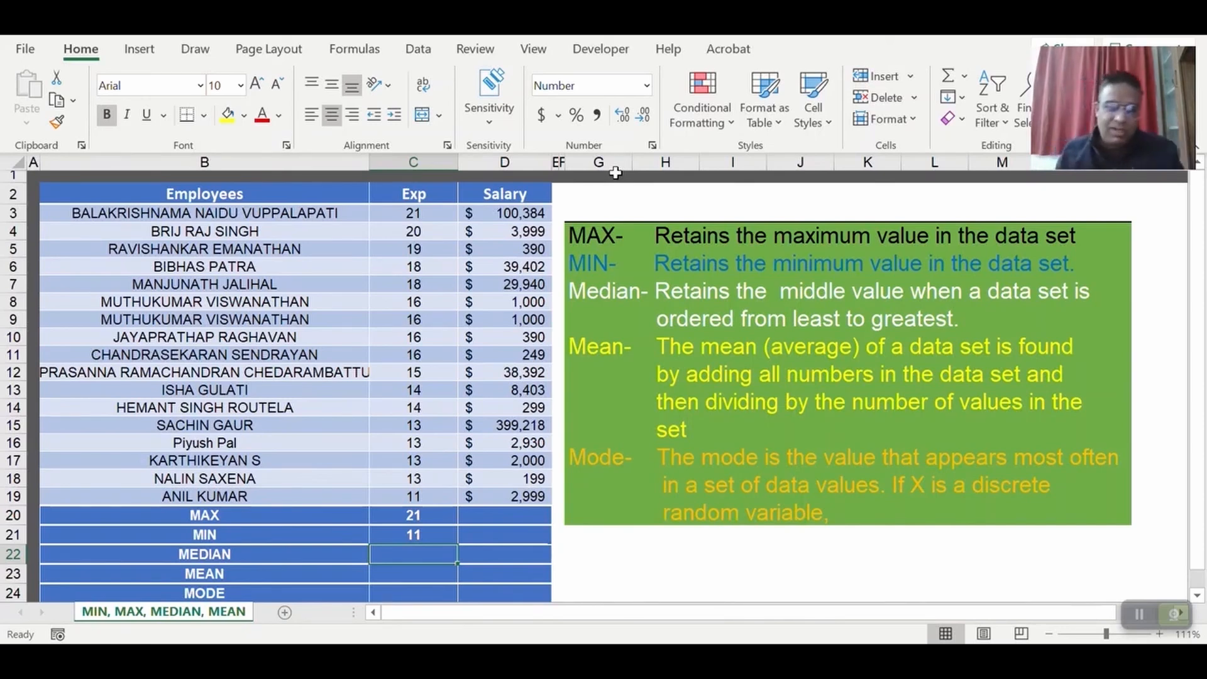
Enter a MEDIAN formula over the experience values C3:C19 in the MEDIAN row of the Exp column, cell C22.
{"action": "left_click_drag", "start_coordinate": [413, 213], "coordinate": [418, 503]}
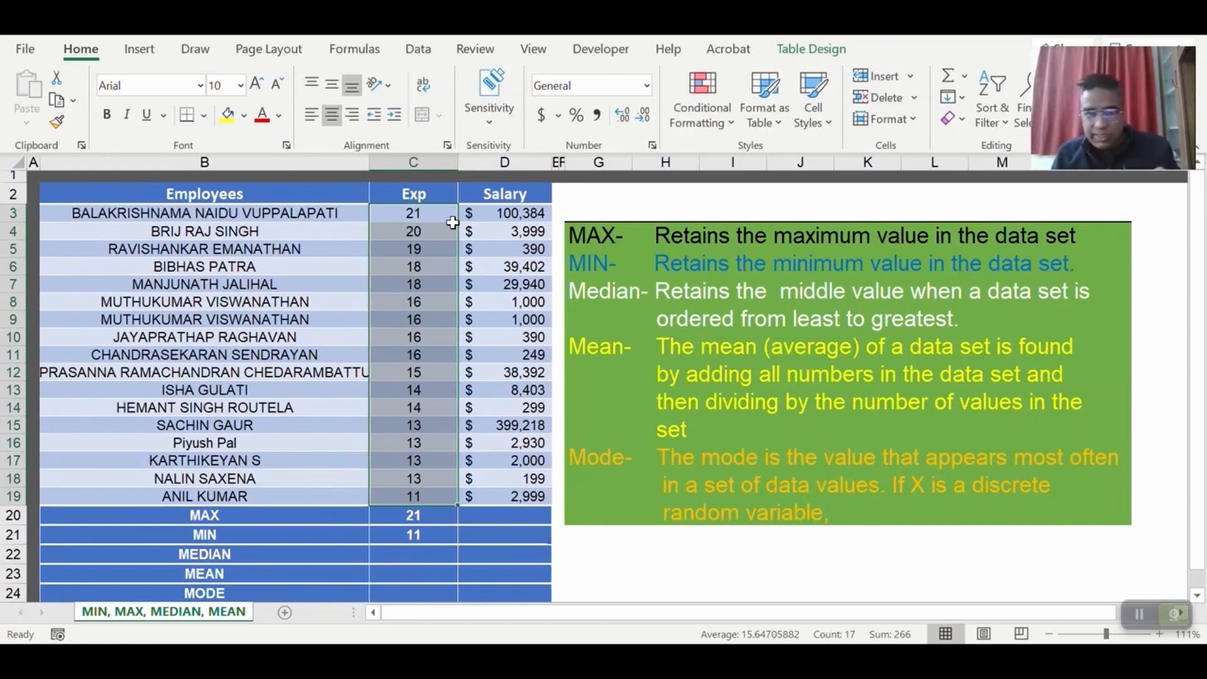
{"action": "left_click", "coordinate": [413, 553]}
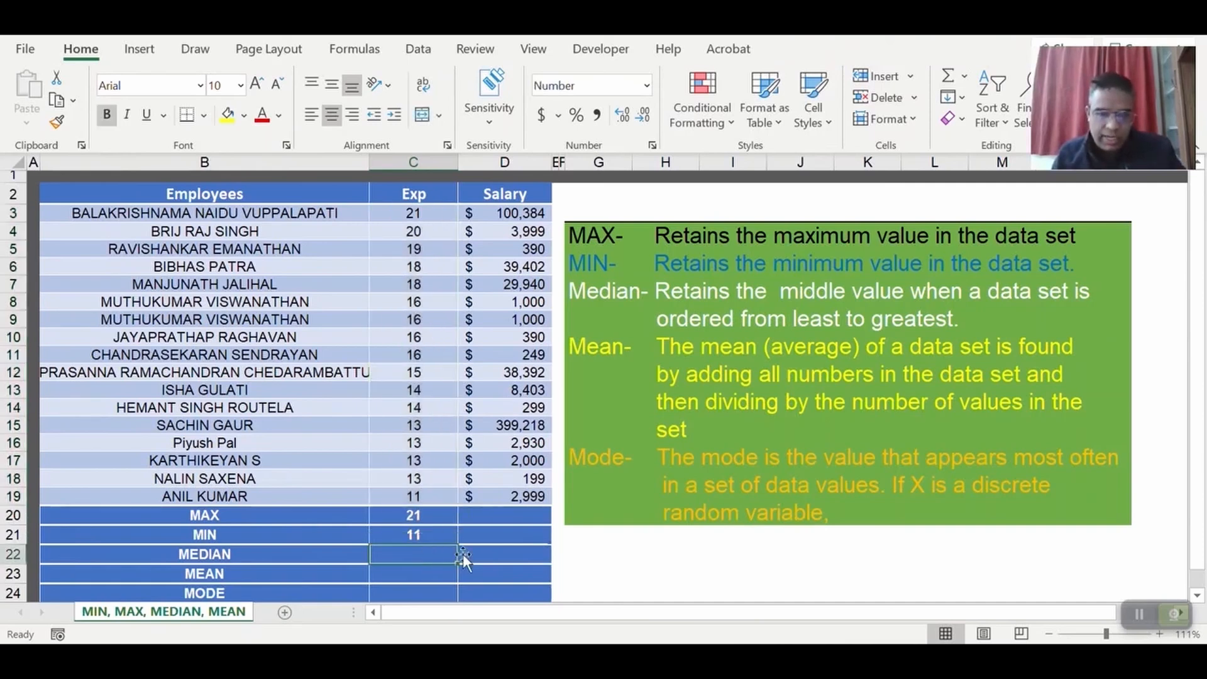
{"action": "type", "text": "=median"}
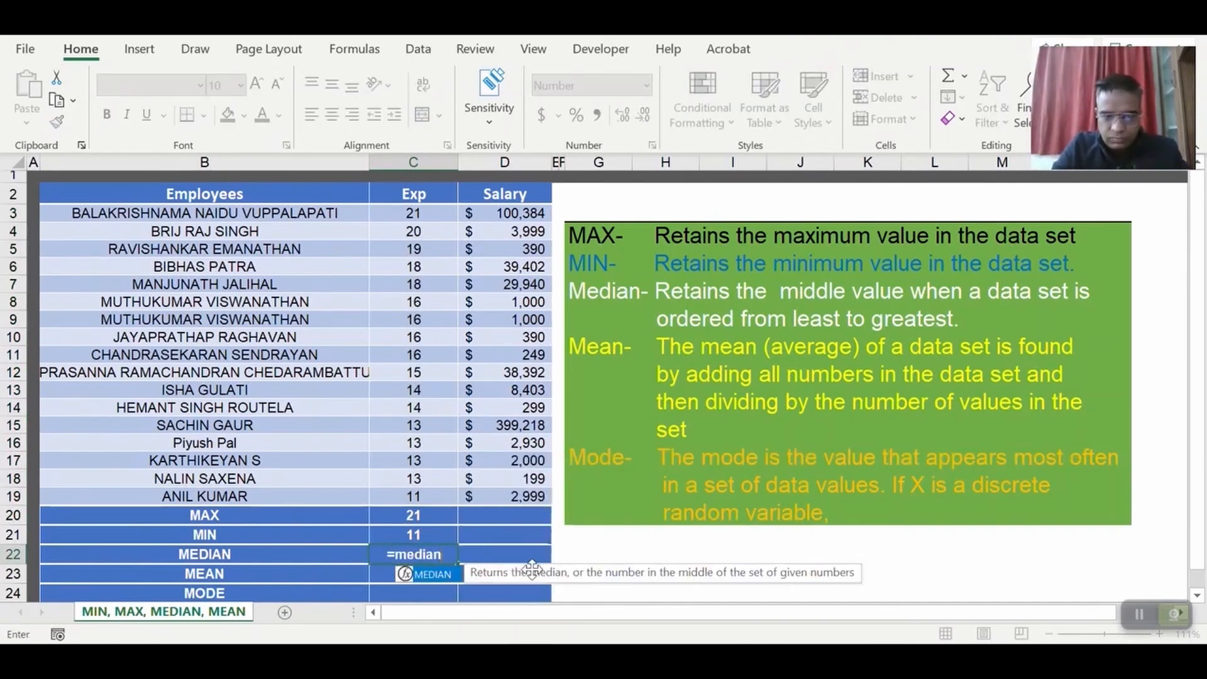
{"action": "key", "text": "Tab"}
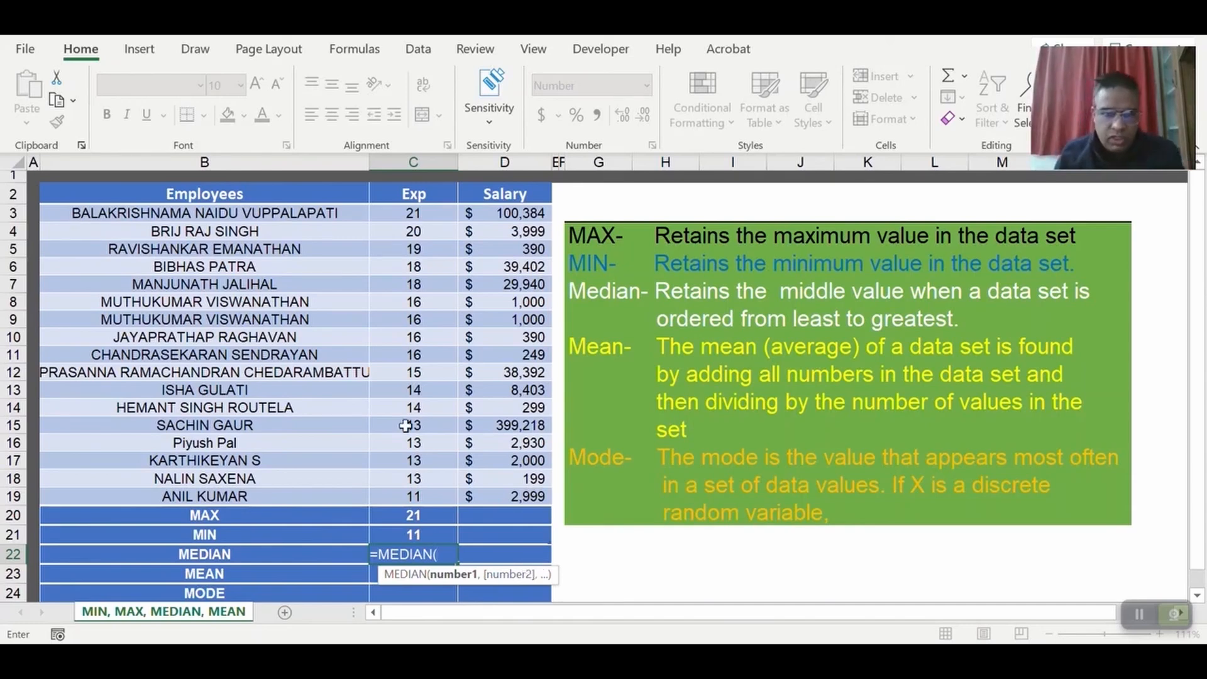
{"action": "left_click_drag", "start_coordinate": [417, 215], "coordinate": [434, 493]}
{"action": "type", "text": ")"}
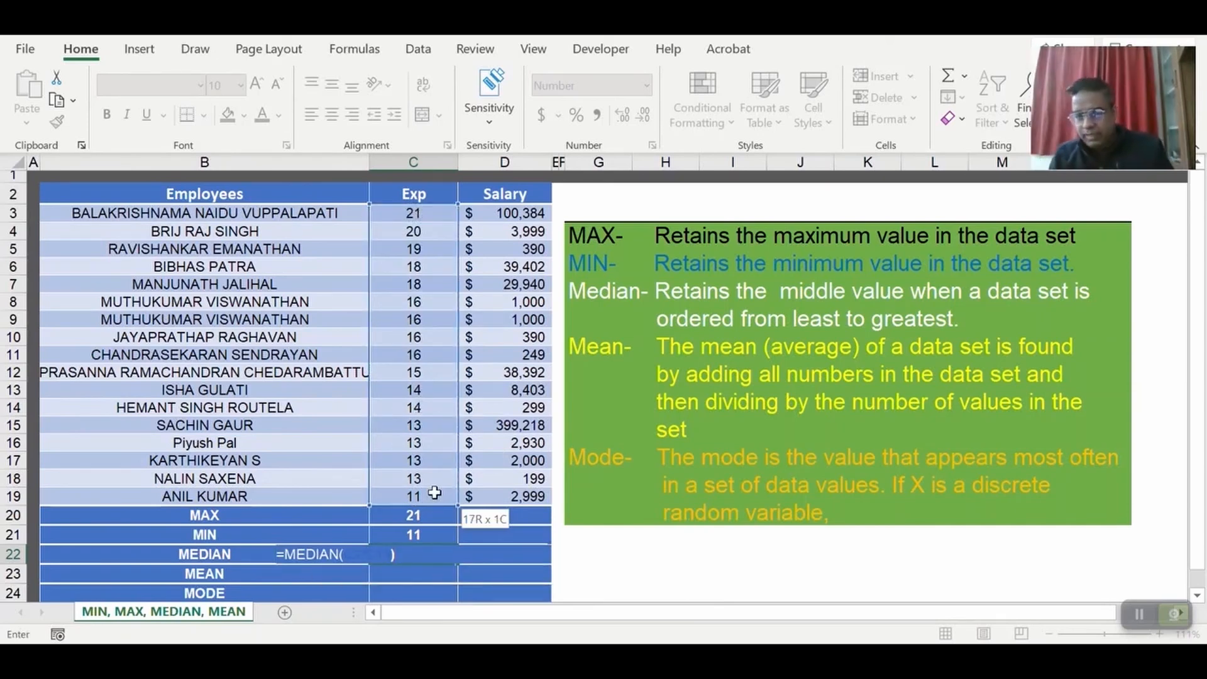
{"action": "key", "text": "Return"}
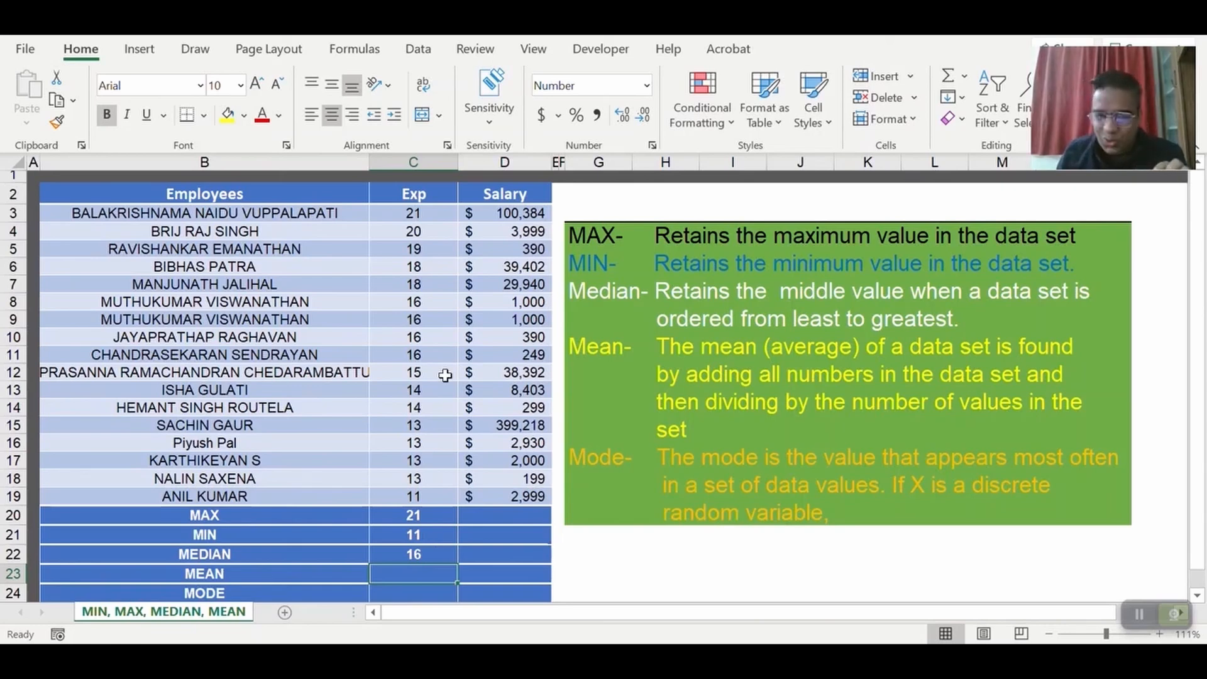
Examine the sorted Exp values above and below the middle row and compare them with the median in C22.
{"action": "left_click_drag", "start_coordinate": [413, 214], "coordinate": [422, 489]}
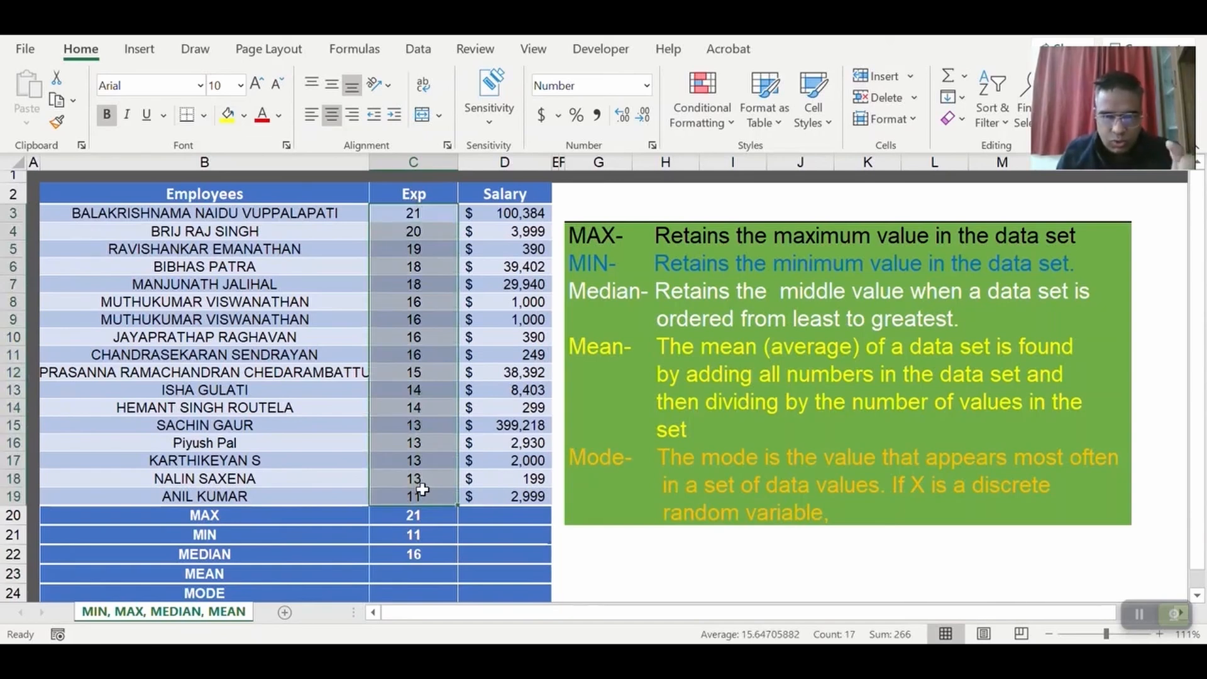
{"action": "left_click_drag", "start_coordinate": [414, 213], "coordinate": [433, 491]}
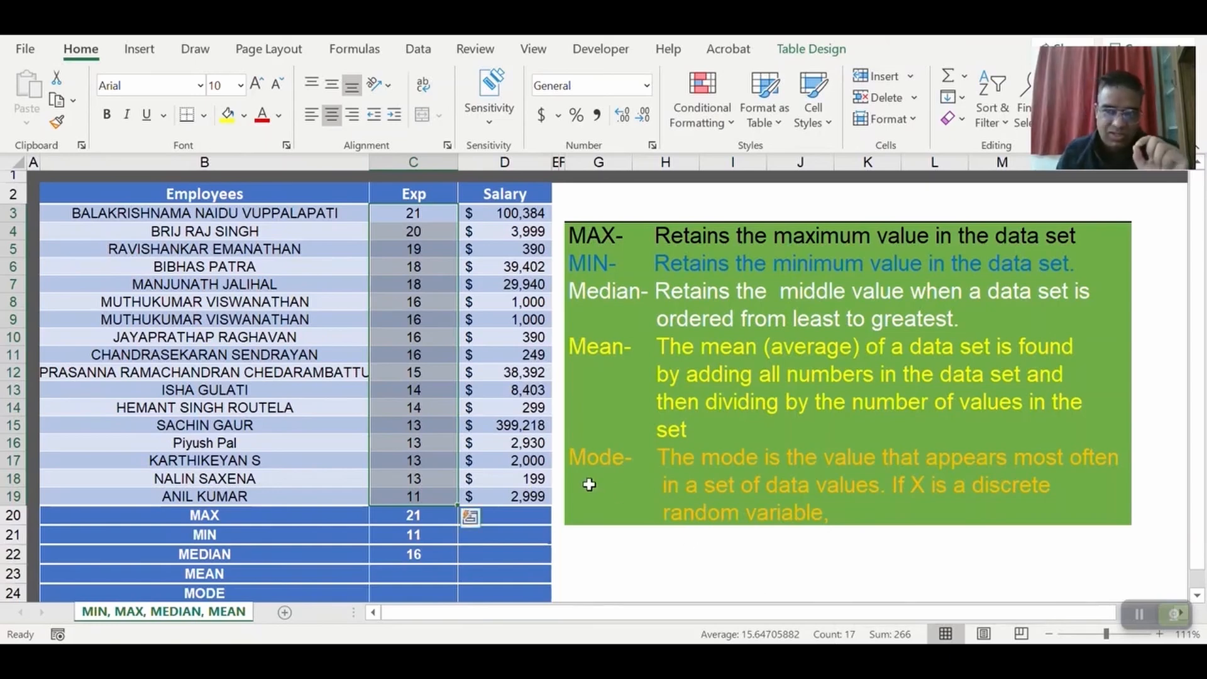
{"action": "left_click", "coordinate": [439, 377]}
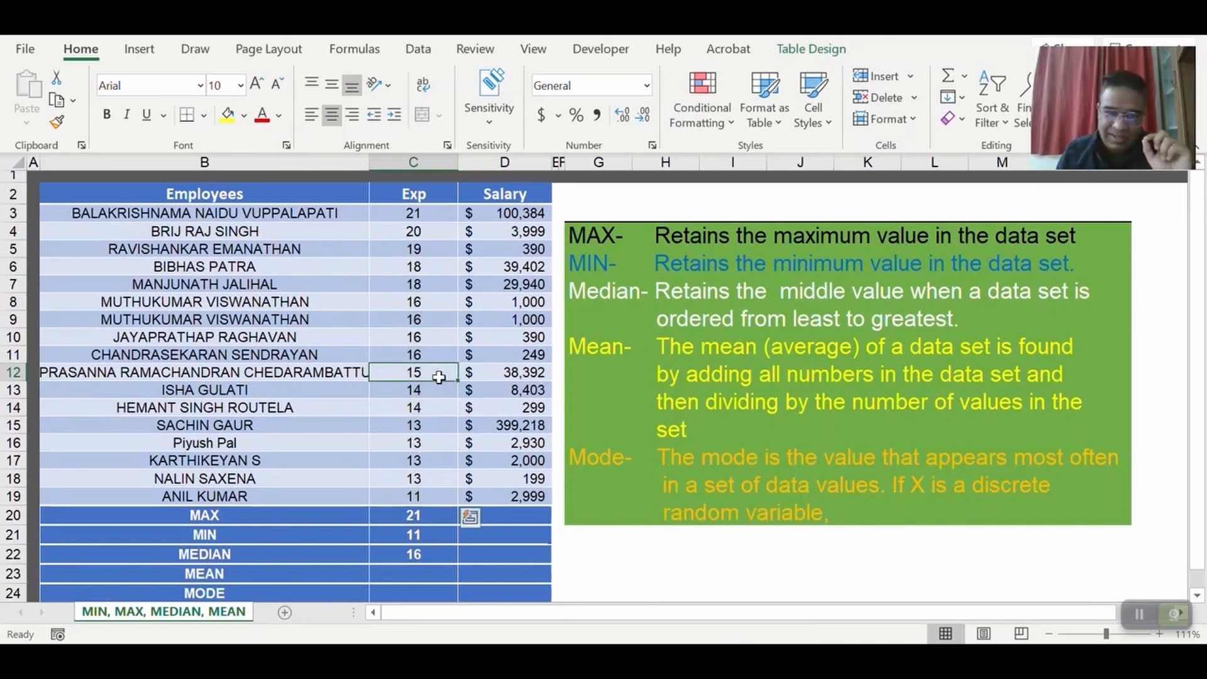
{"action": "left_click_drag", "start_coordinate": [438, 377], "coordinate": [436, 494]}
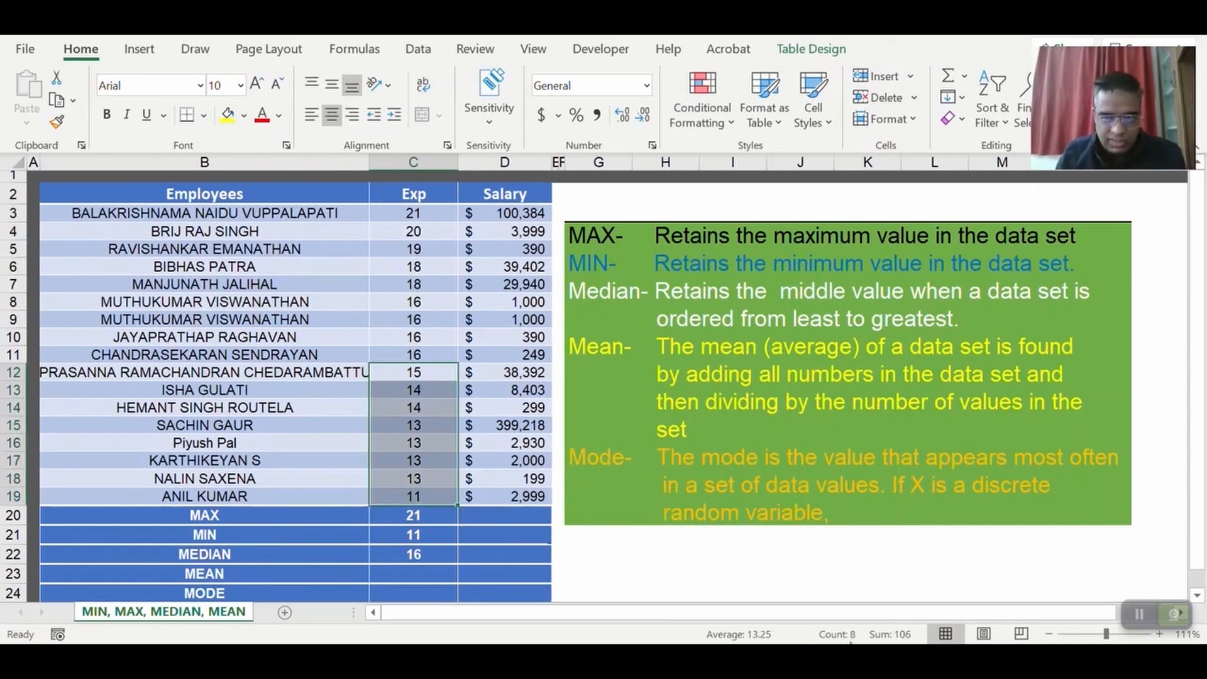
{"action": "left_click", "coordinate": [443, 354]}
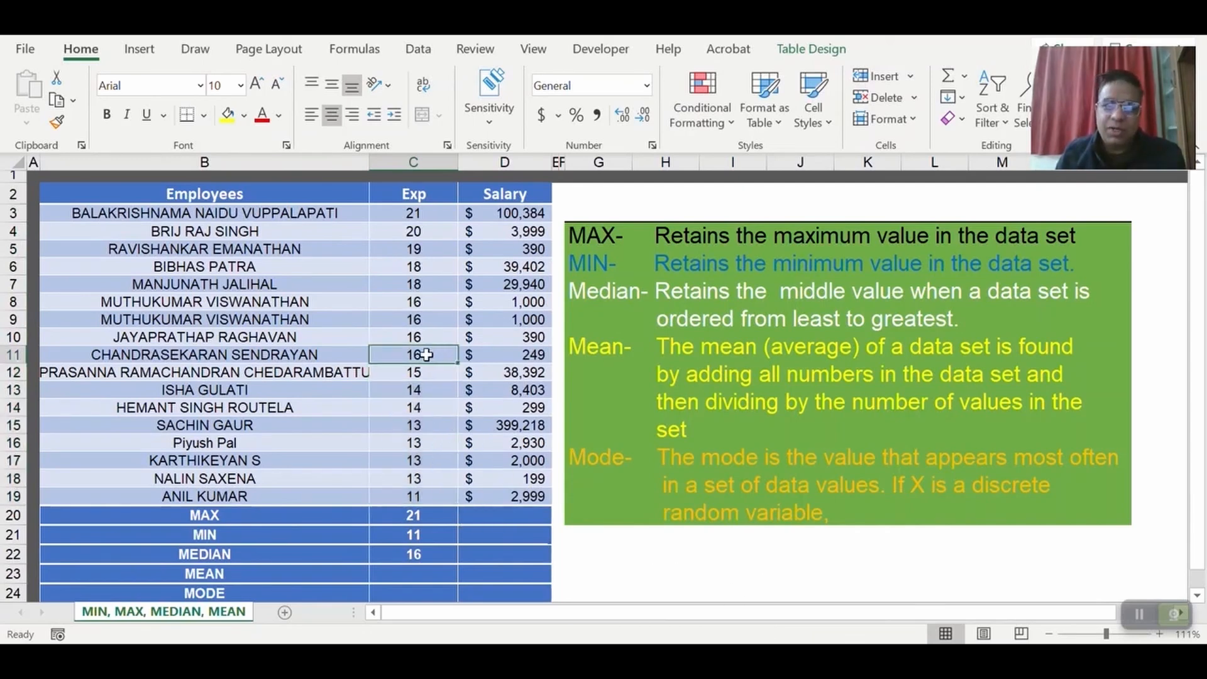
{"action": "left_click_drag", "start_coordinate": [421, 337], "coordinate": [432, 220]}
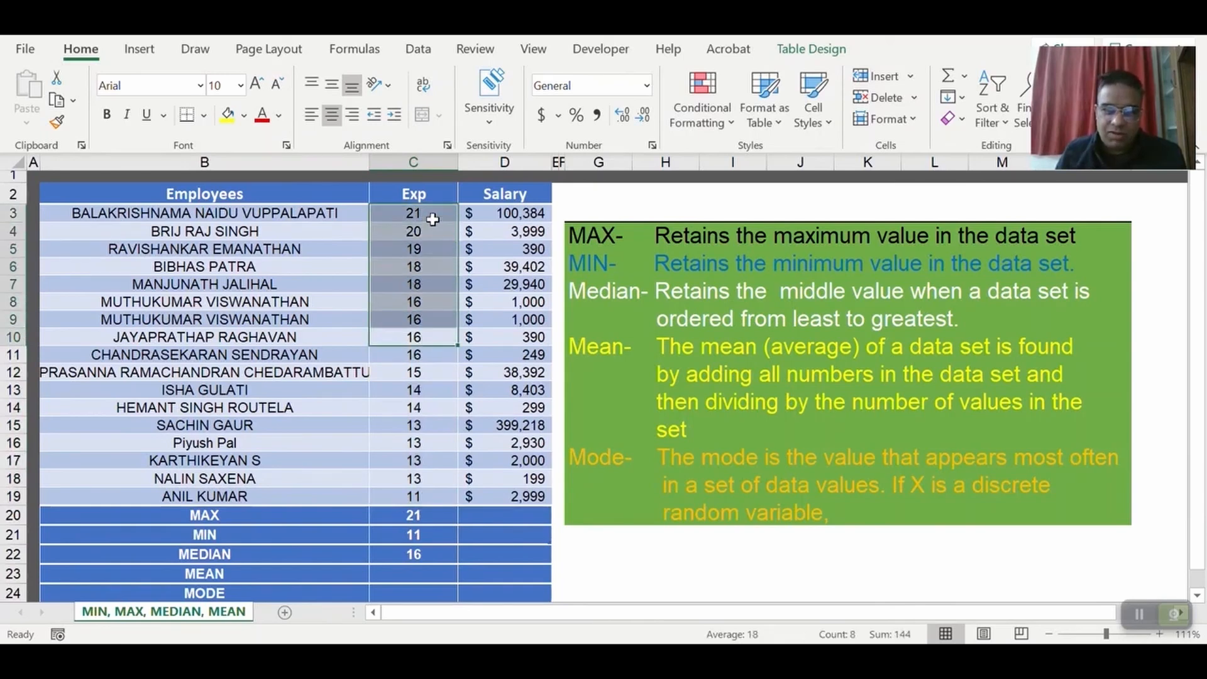
{"action": "left_click", "coordinate": [448, 358]}
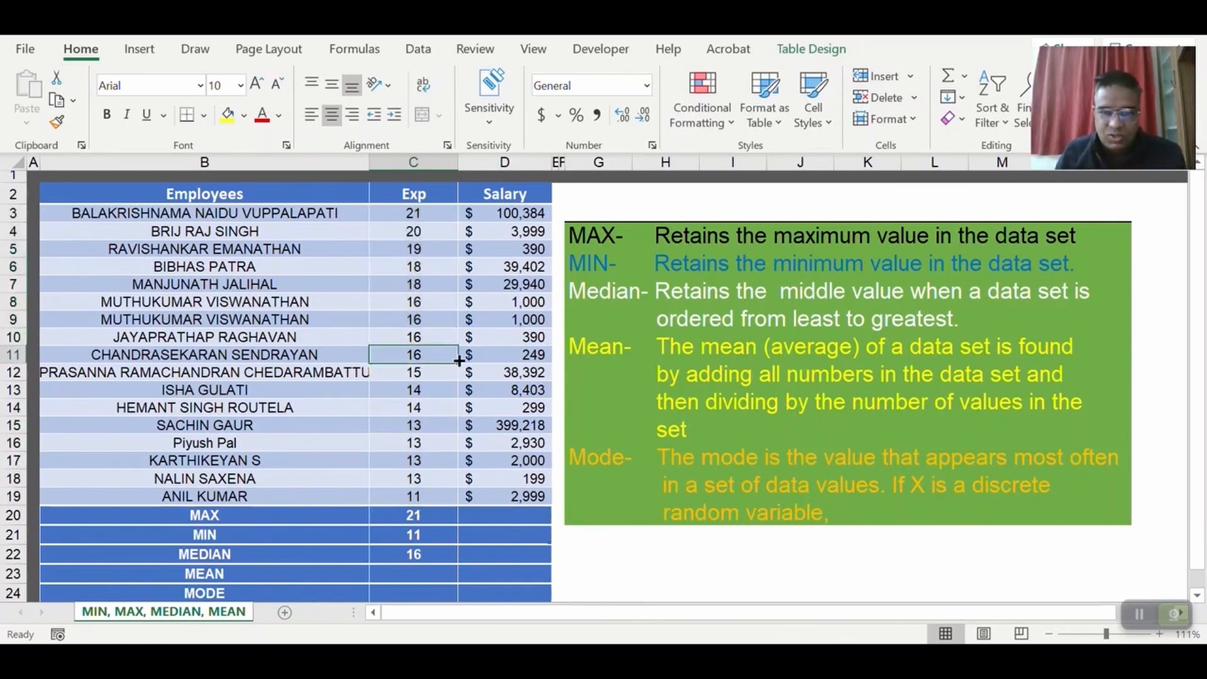
{"action": "left_click", "coordinate": [420, 554]}
Replace the MEAN row entry of the Exp column, cell C23, with a SUM formula over the experience values C3:C19.
{"action": "scroll", "coordinate": [554, 538], "scroll_direction": "down", "scroll_amount": 1}
{"action": "scroll", "coordinate": [554, 538], "scroll_direction": "up", "scroll_amount": 1}
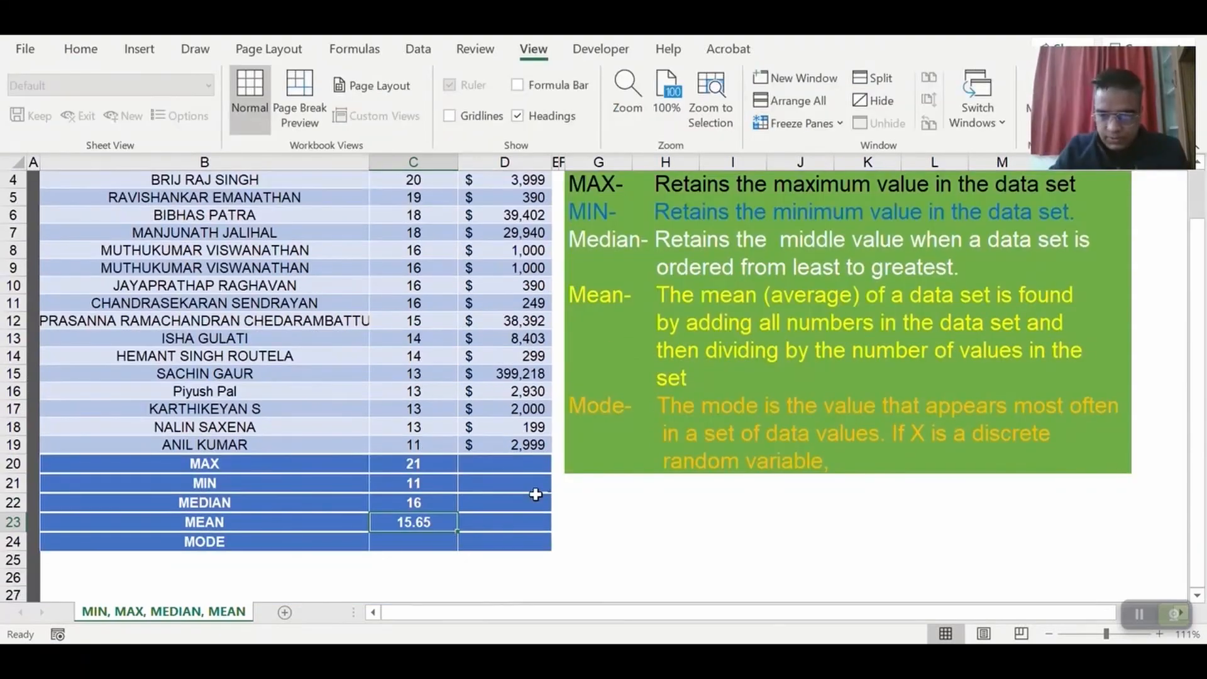
{"action": "type", "text": "=SUM("}
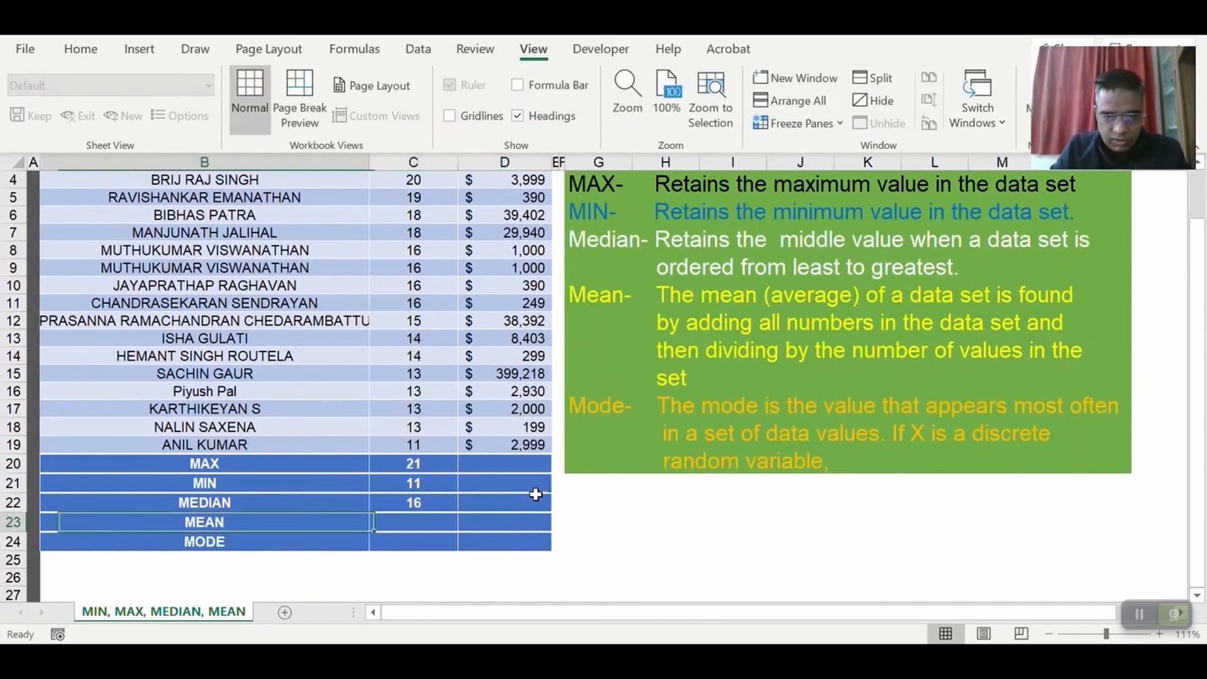
{"action": "key", "text": "Right"}
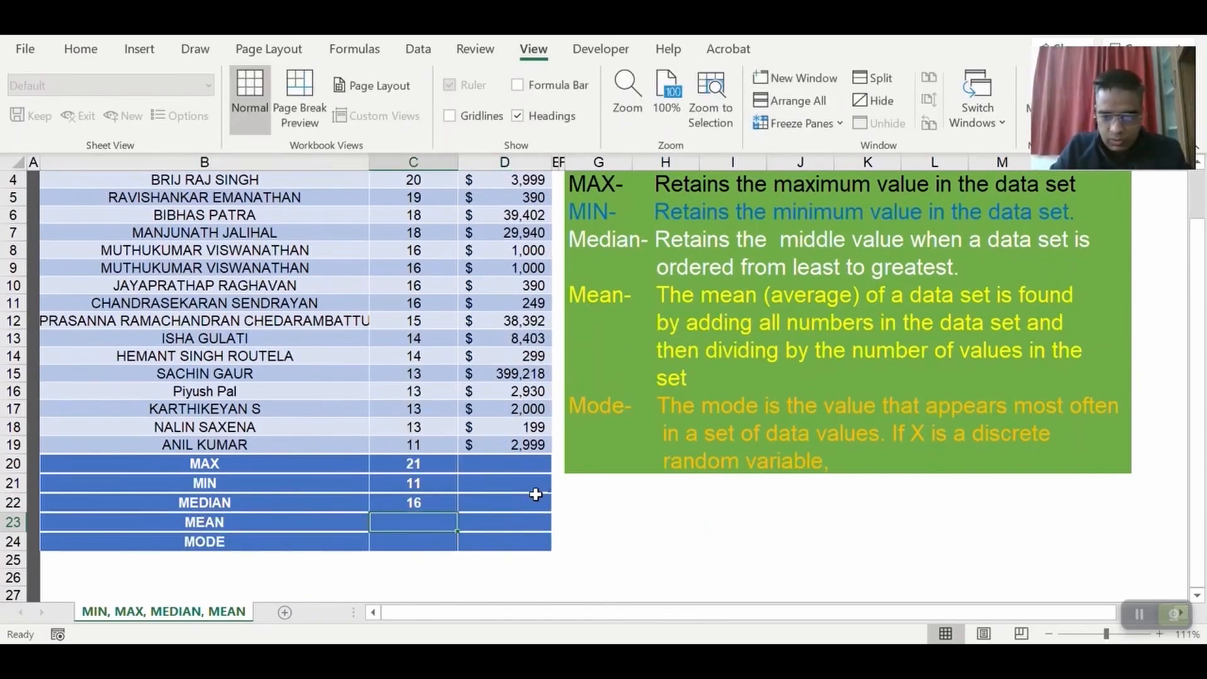
{"action": "type", "text": "=SUM("}
{"action": "key", "text": "Up"}
{"action": "key", "text": "Up"}
{"action": "key", "text": "Up"}
{"action": "key", "text": "Up"}
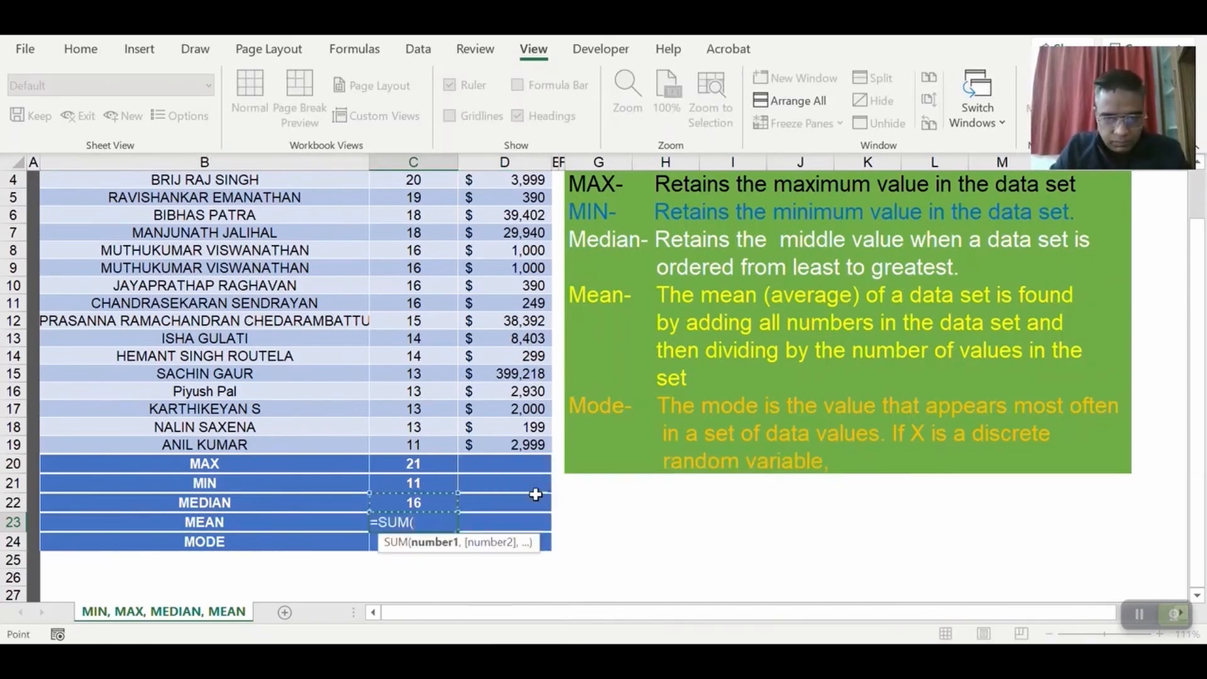
{"action": "key", "text": "shift+Up"}
{"action": "key", "text": "shift+Up"}
{"action": "key", "text": "shift+Up"}
{"action": "key", "text": "shift+Up"}
{"action": "key", "text": "shift+Up"}
{"action": "key", "text": "shift+Up"}
{"action": "key", "text": "shift+Up"}
{"action": "key", "text": "shift+Up"}
{"action": "key", "text": "shift+Up"}
{"action": "key", "text": "shift+Up"}
{"action": "key", "text": "shift+Up"}
{"action": "key", "text": "shift+Up"}
{"action": "key", "text": "shift+Up"}
{"action": "key", "text": "shift+Up"}
{"action": "key", "text": "shift+Up"}
{"action": "key", "text": "shift+Up"}
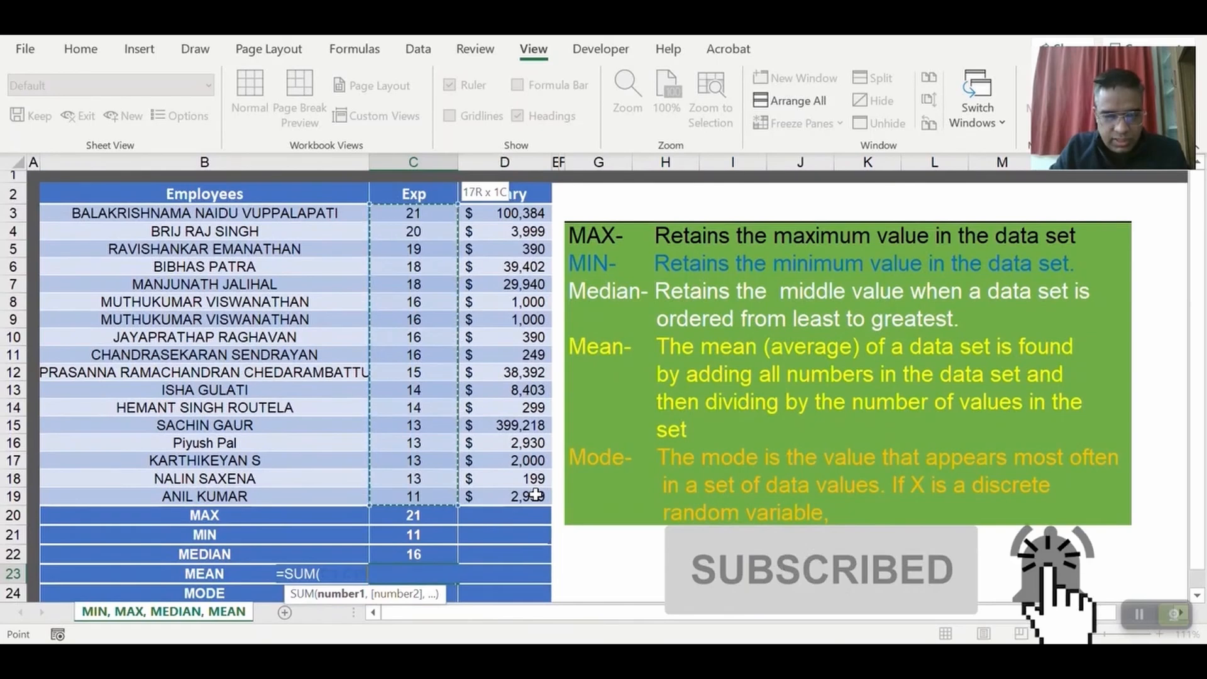
{"action": "key", "text": "ctrl+Return"}
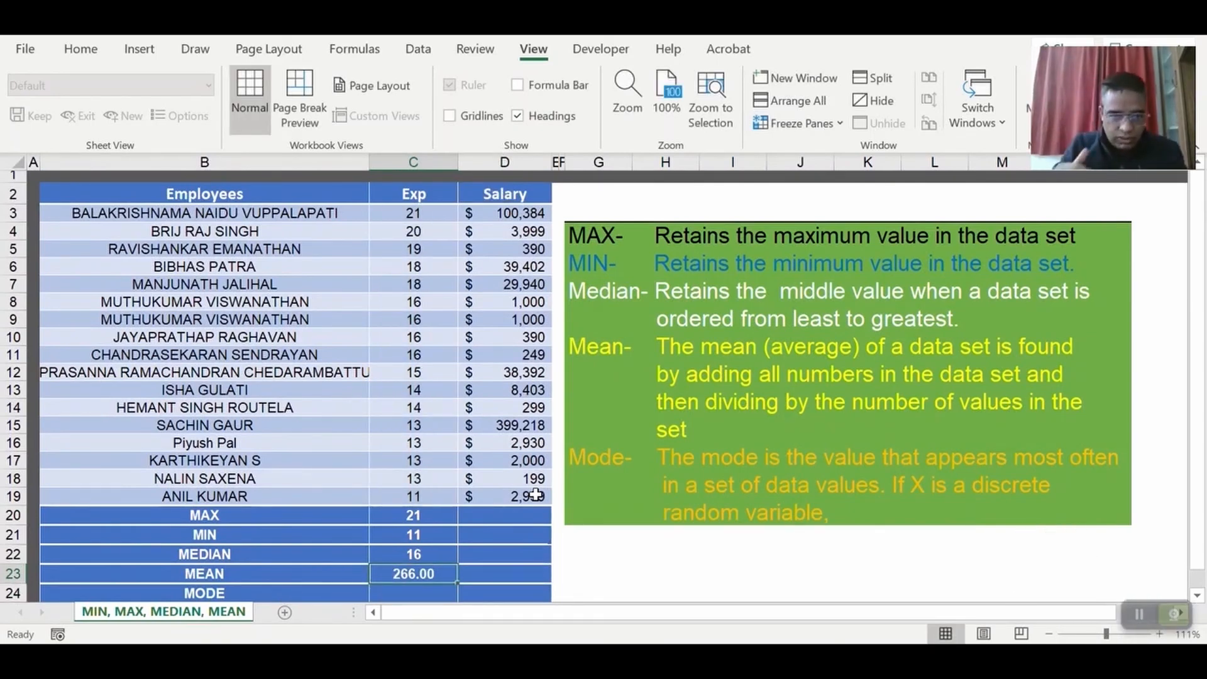
Extend the formula in C23 by dividing the sum by COUNT(C3:C19).
{"action": "double_click", "coordinate": [445, 573]}
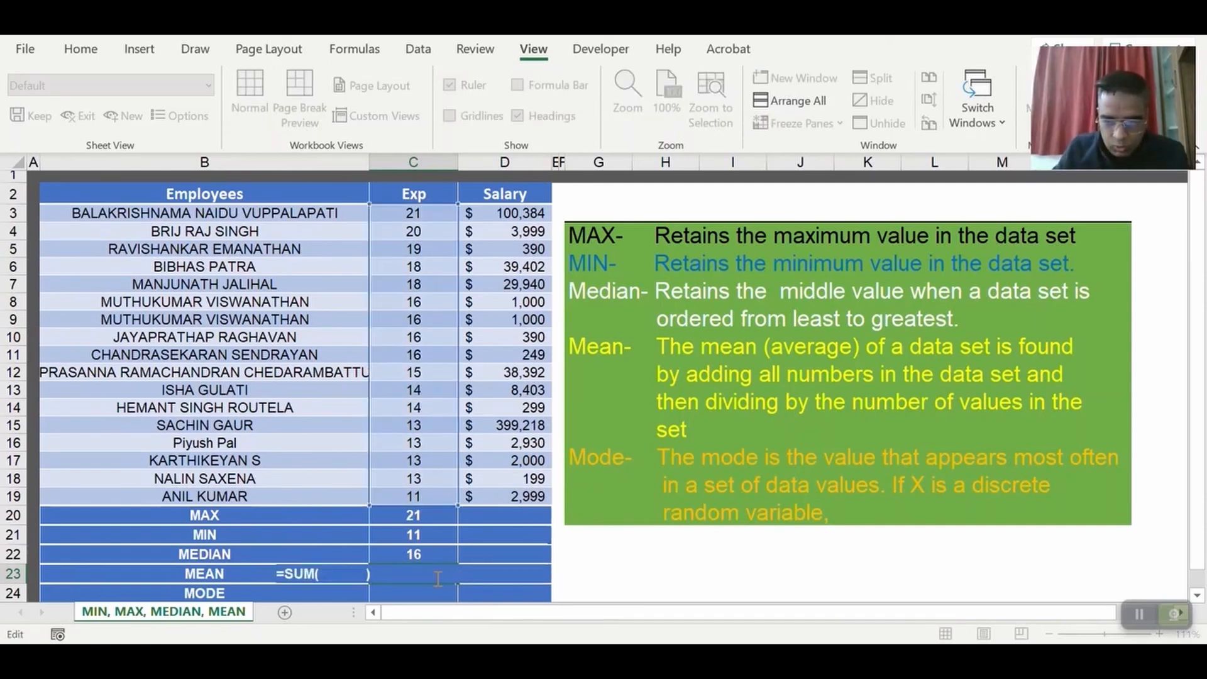
{"action": "type", "text": "/COUNT("}
{"action": "left_click_drag", "start_coordinate": [413, 214], "coordinate": [411, 495]}
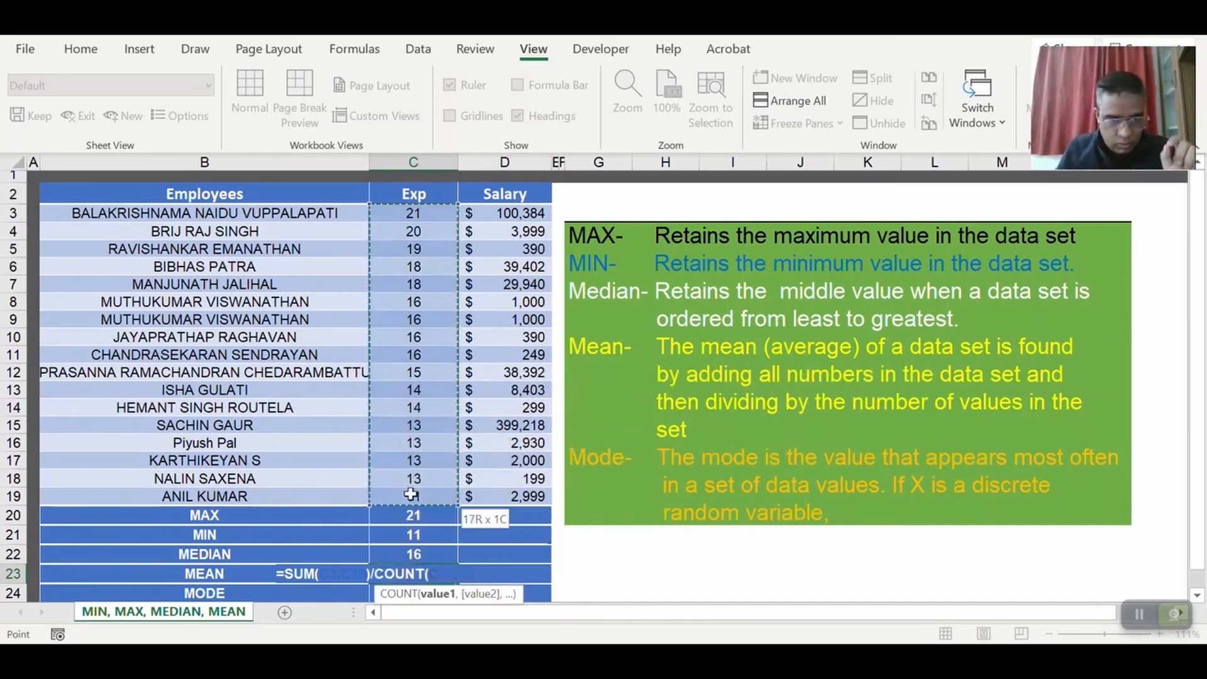
{"action": "type", "text": ")"}
{"action": "key", "text": "Return"}
{"action": "key", "text": "Up"}
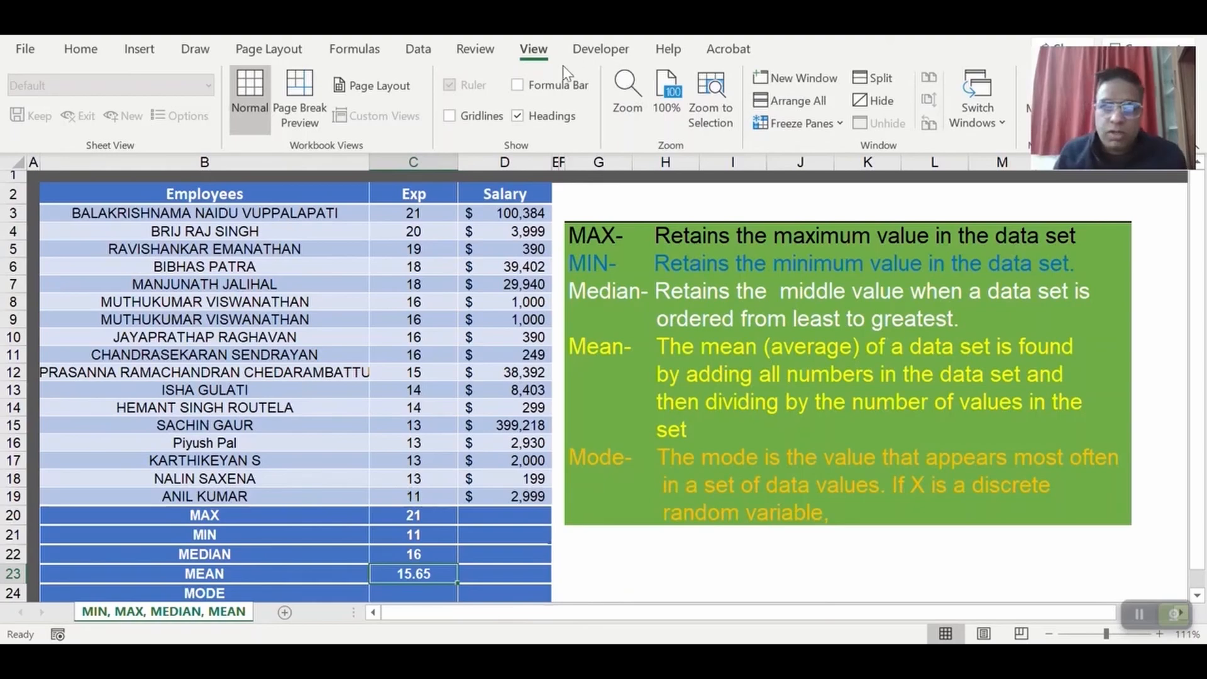
Display the formula bar and inspect the SUM and COUNT parts of the mean formula in C23.
{"action": "left_click", "coordinate": [545, 87]}
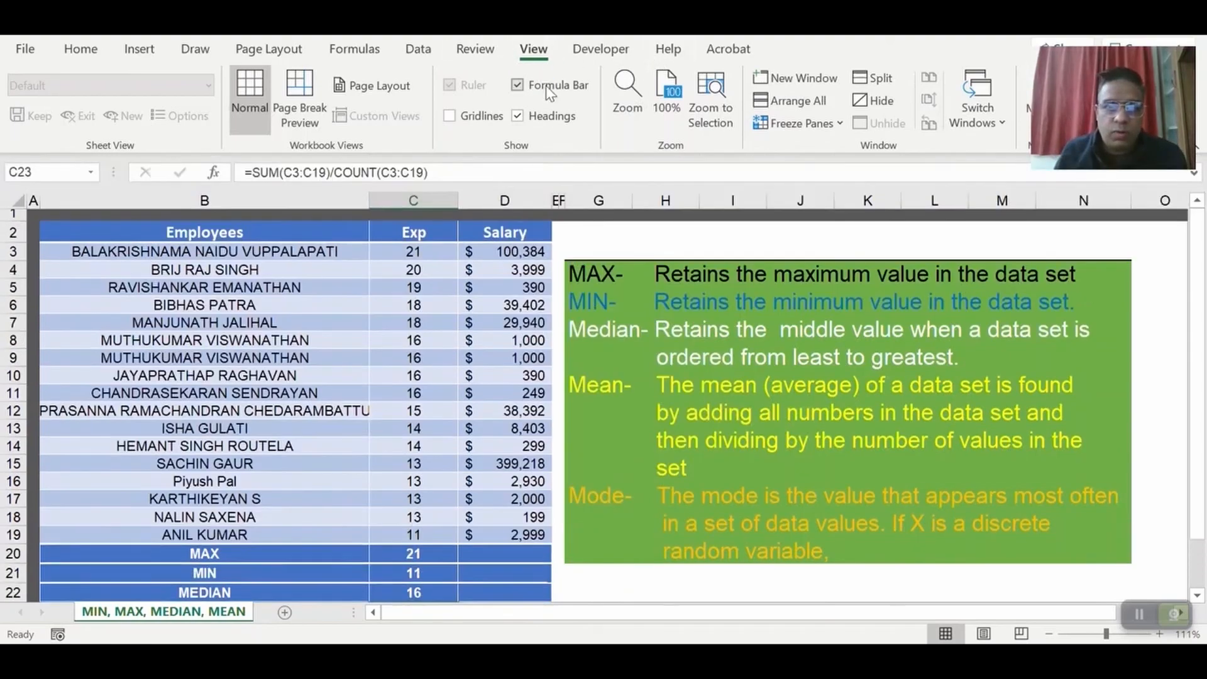
{"action": "left_click_drag", "start_coordinate": [257, 172], "coordinate": [399, 171]}
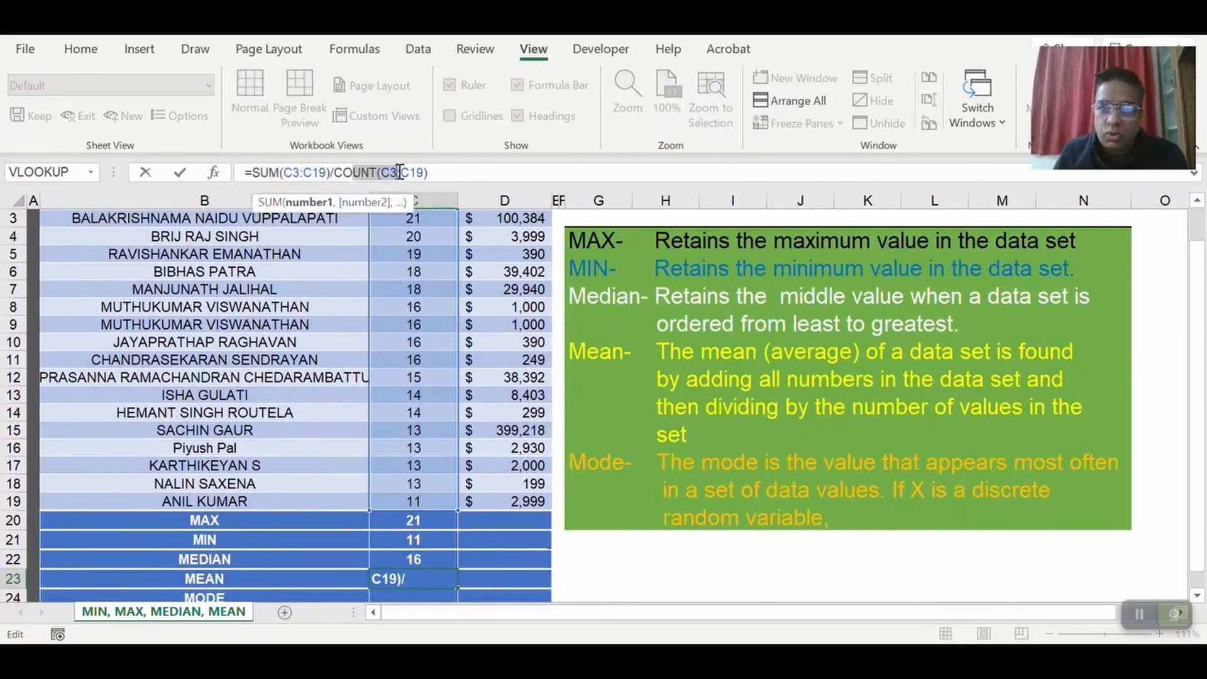
{"action": "left_click", "coordinate": [493, 171]}
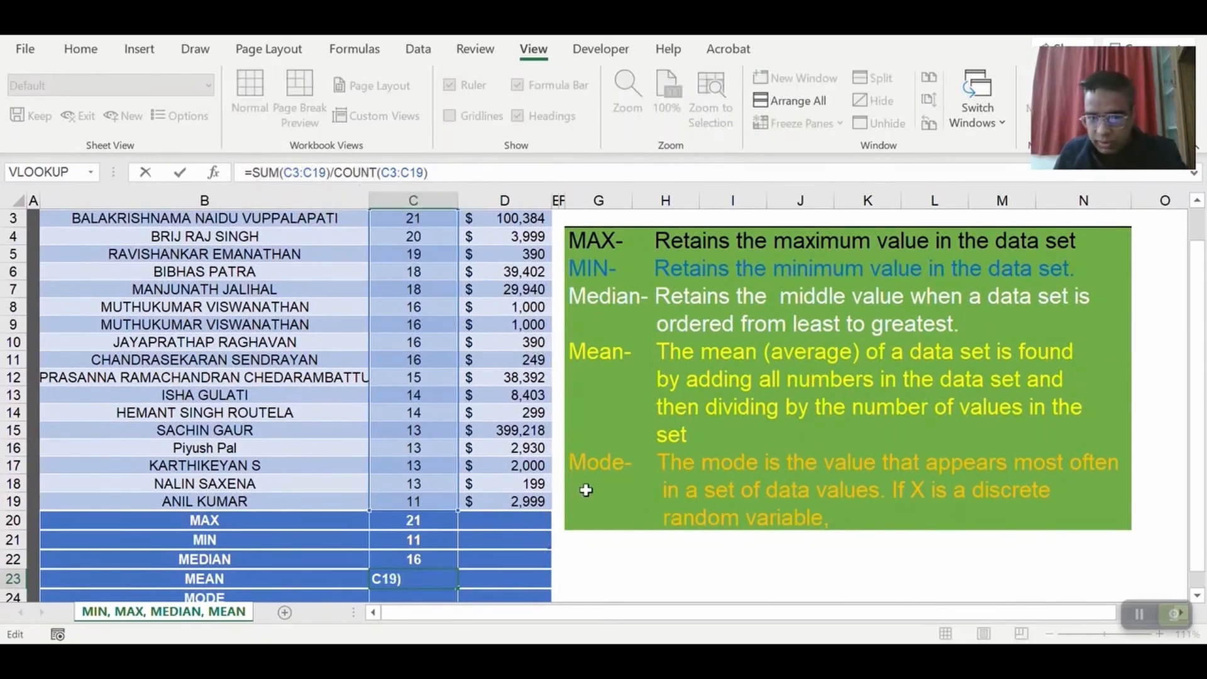
{"action": "key", "text": "ctrl+Return"}
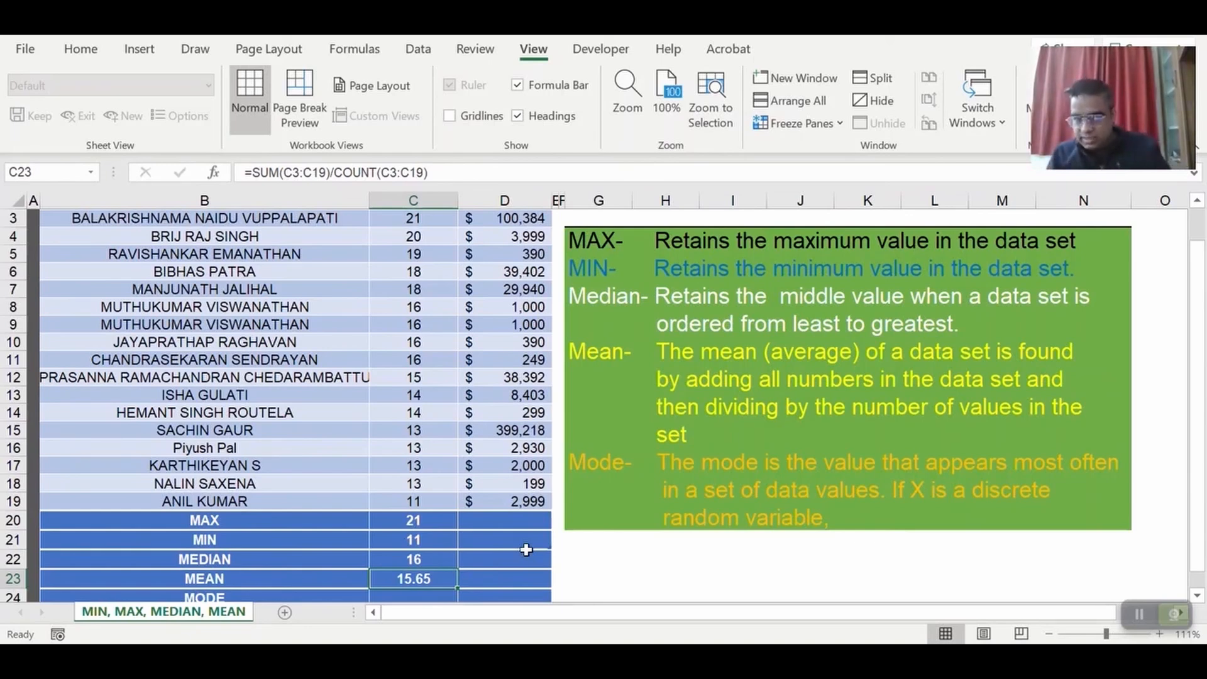
Examine the experience values C3:C19 and the repeated values in C8:C11 to identify which value occurs most often.
{"action": "scroll", "coordinate": [620, 465], "scroll_direction": "down", "scroll_amount": 1}
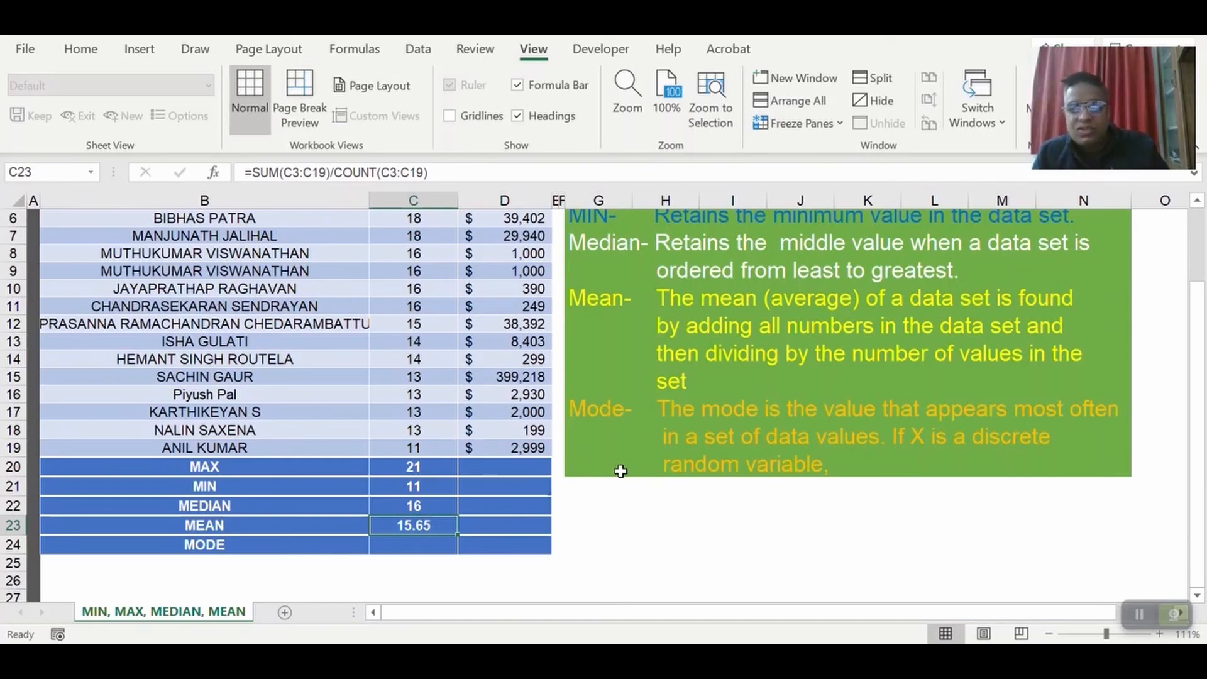
{"action": "scroll", "coordinate": [453, 376], "scroll_direction": "up", "scroll_amount": 2}
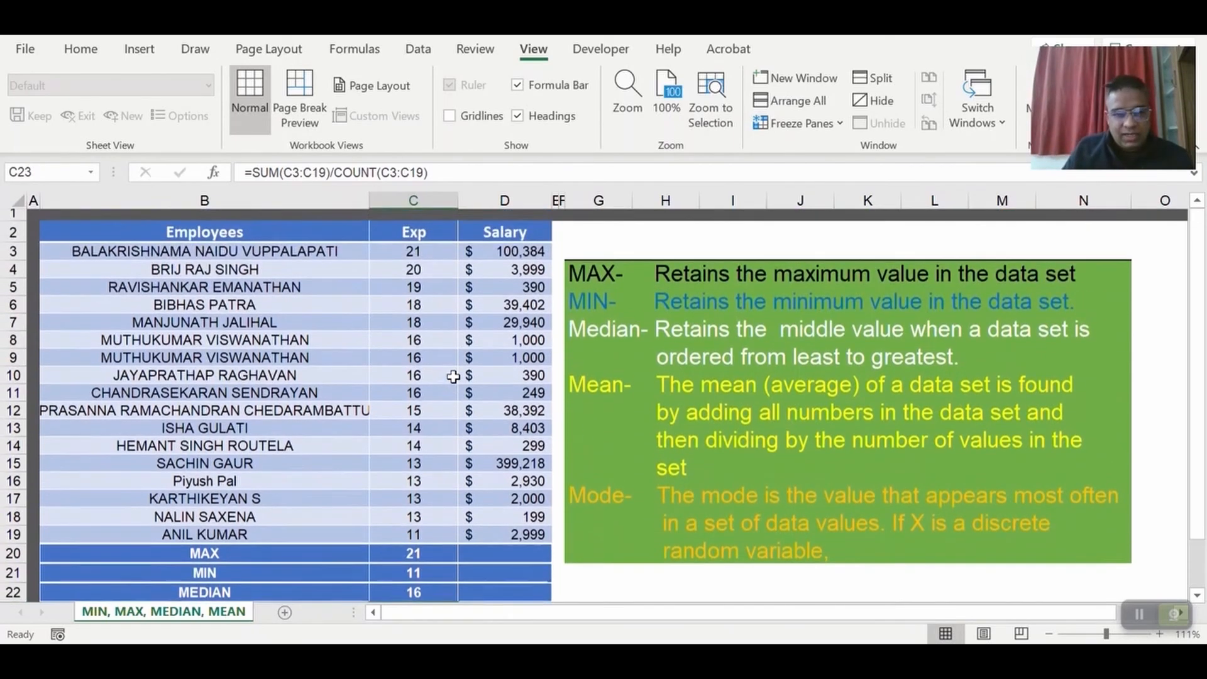
{"action": "left_click_drag", "start_coordinate": [421, 251], "coordinate": [421, 536]}
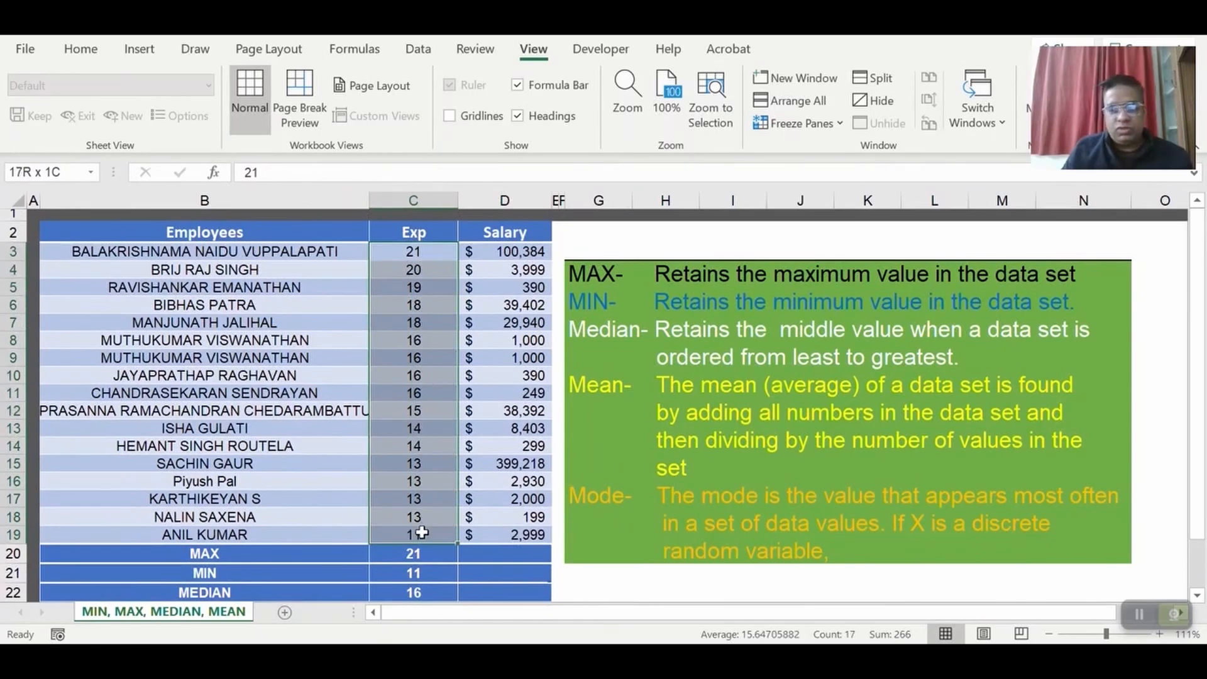
{"action": "left_click", "coordinate": [431, 259]}
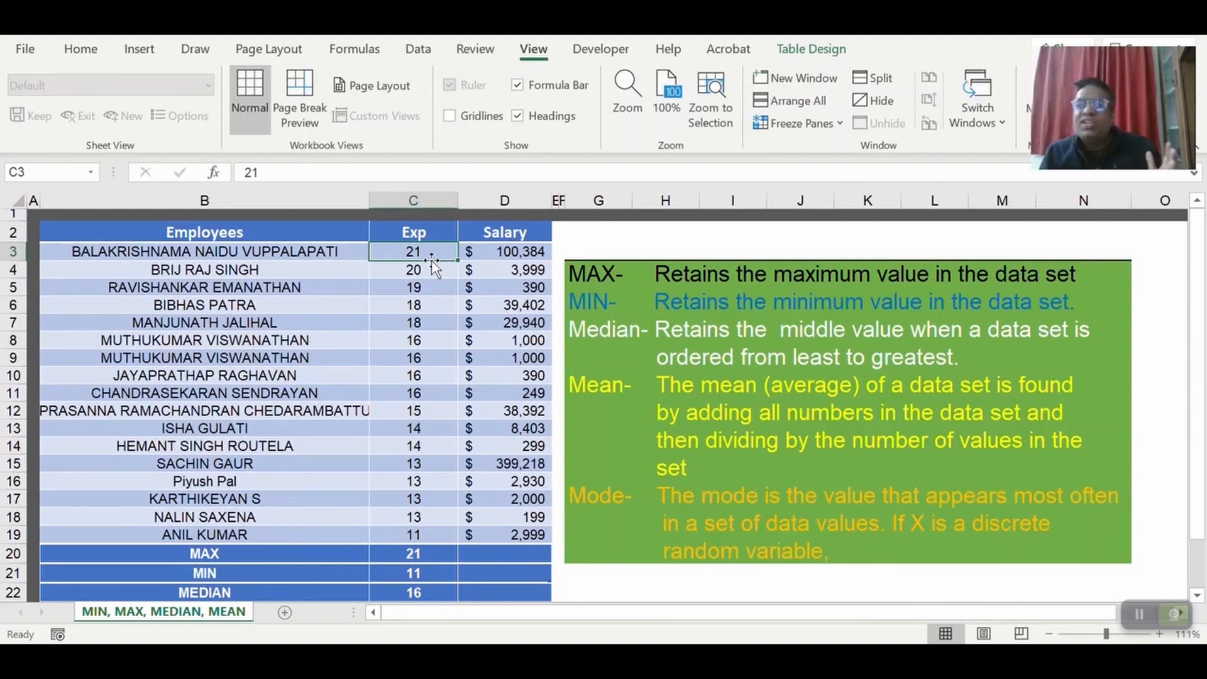
{"action": "scroll", "coordinate": [432, 260], "scroll_direction": "down", "scroll_amount": 1}
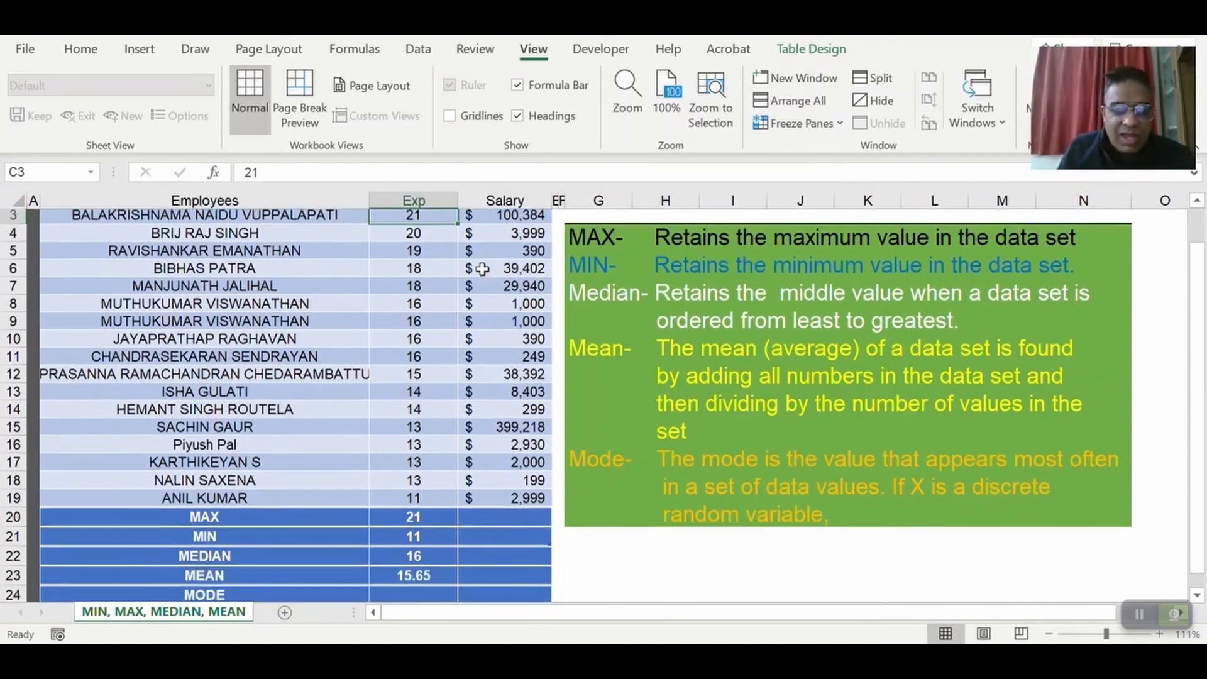
{"action": "scroll", "coordinate": [432, 270], "scroll_direction": "up", "scroll_amount": 1}
{"action": "left_click_drag", "start_coordinate": [435, 258], "coordinate": [440, 382]}
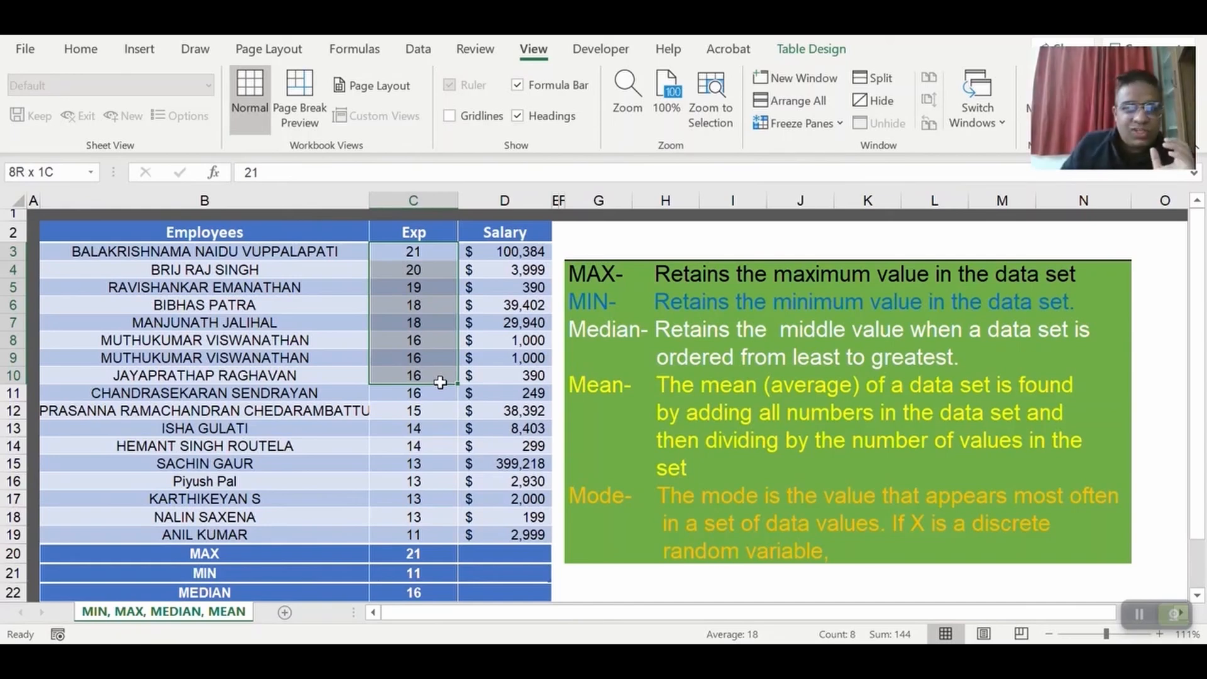
{"action": "left_click_drag", "start_coordinate": [440, 382], "coordinate": [447, 517]}
{"action": "left_click", "coordinate": [436, 342]}
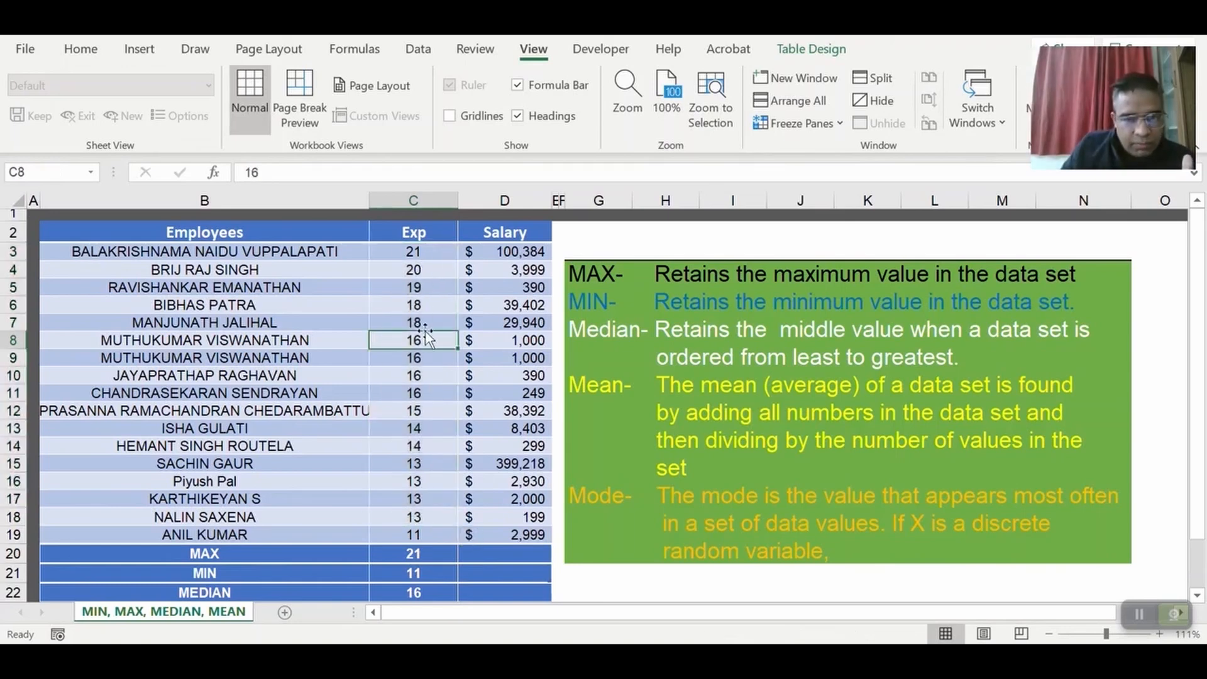
{"action": "left_click_drag", "start_coordinate": [431, 339], "coordinate": [422, 389]}
Enter a MODE formula over the experience values C3:C19 in the MODE row of the Exp column, cell C24.
{"action": "scroll", "coordinate": [435, 433], "scroll_direction": "down", "scroll_amount": 1}
{"action": "scroll", "coordinate": [435, 434], "scroll_direction": "down", "scroll_amount": 1}
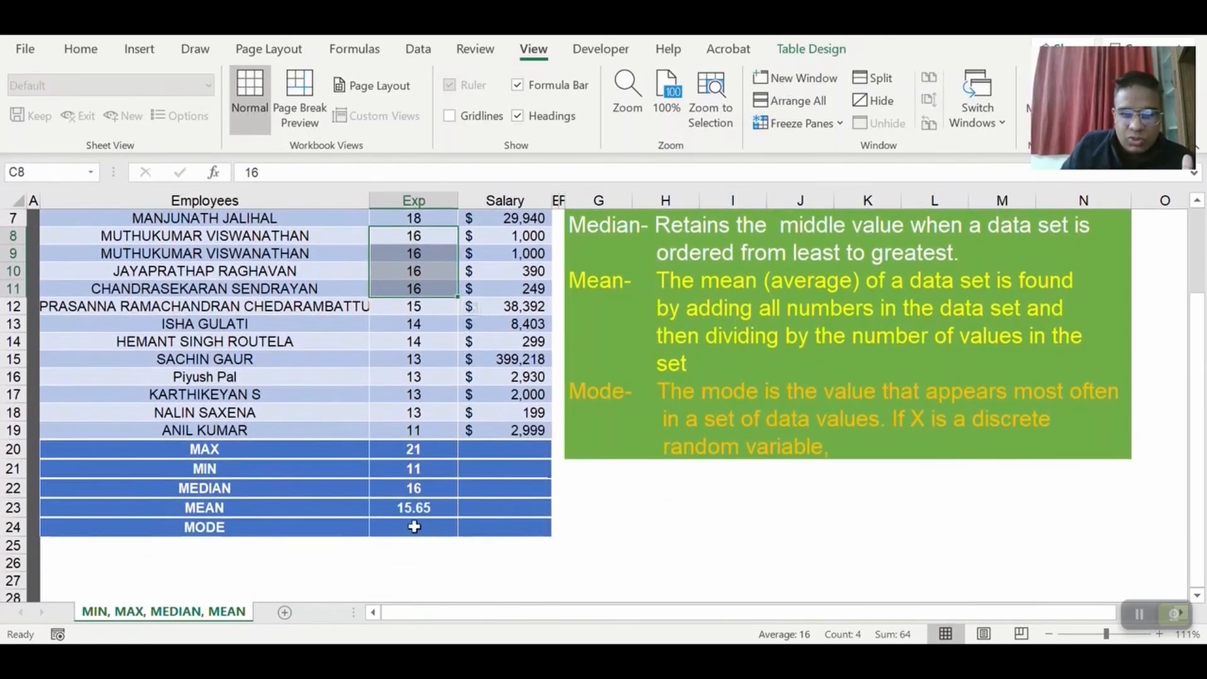
{"action": "left_click", "coordinate": [426, 527]}
{"action": "type", "text": "=mod"}
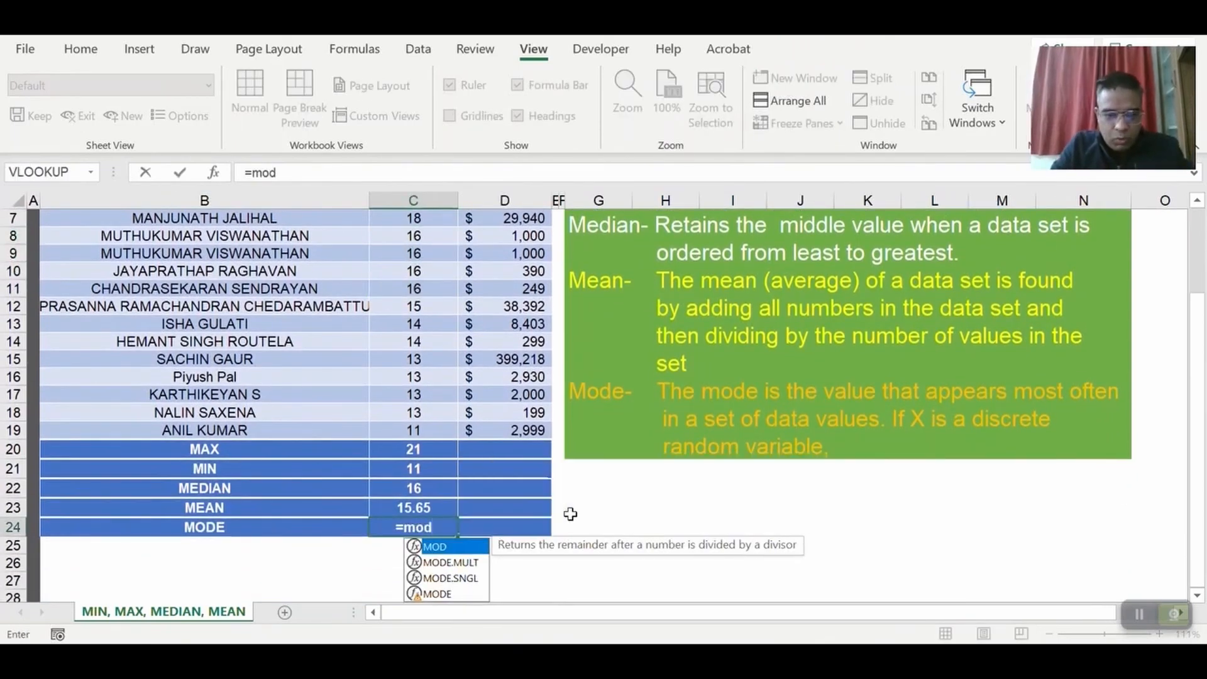
{"action": "key", "text": "Tab"}
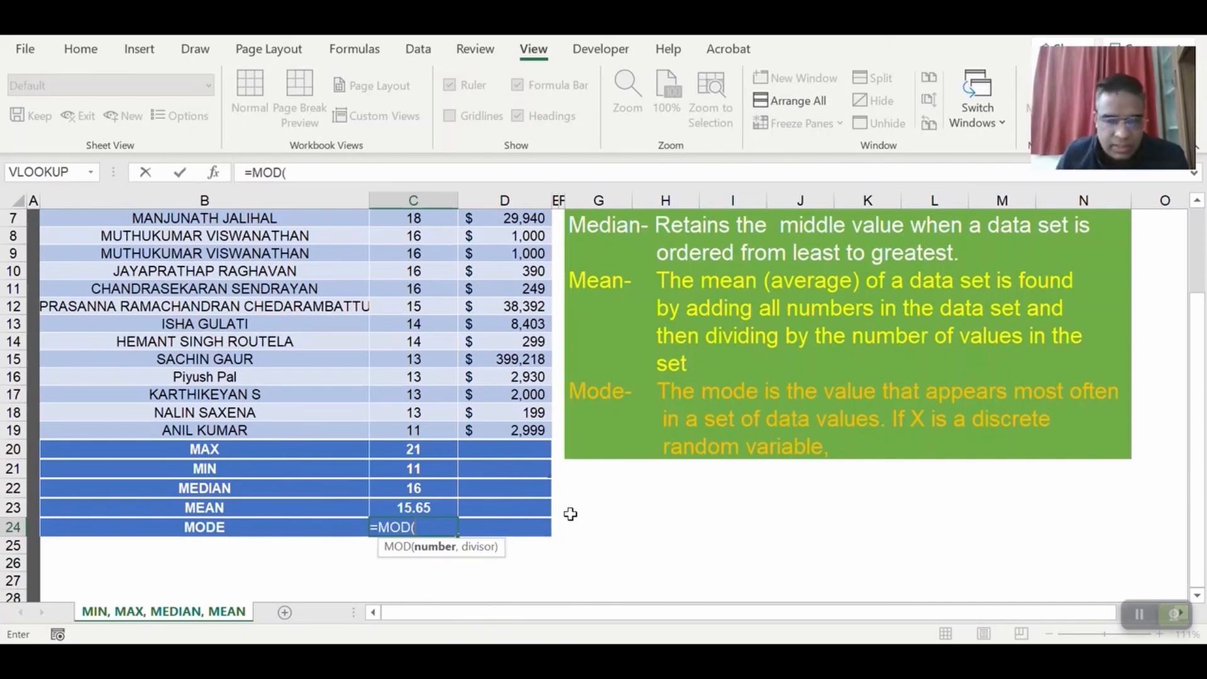
{"action": "key", "text": "BackSpace"}
{"action": "key", "text": "Down"}
{"action": "key", "text": "Down"}
{"action": "key", "text": "Down"}
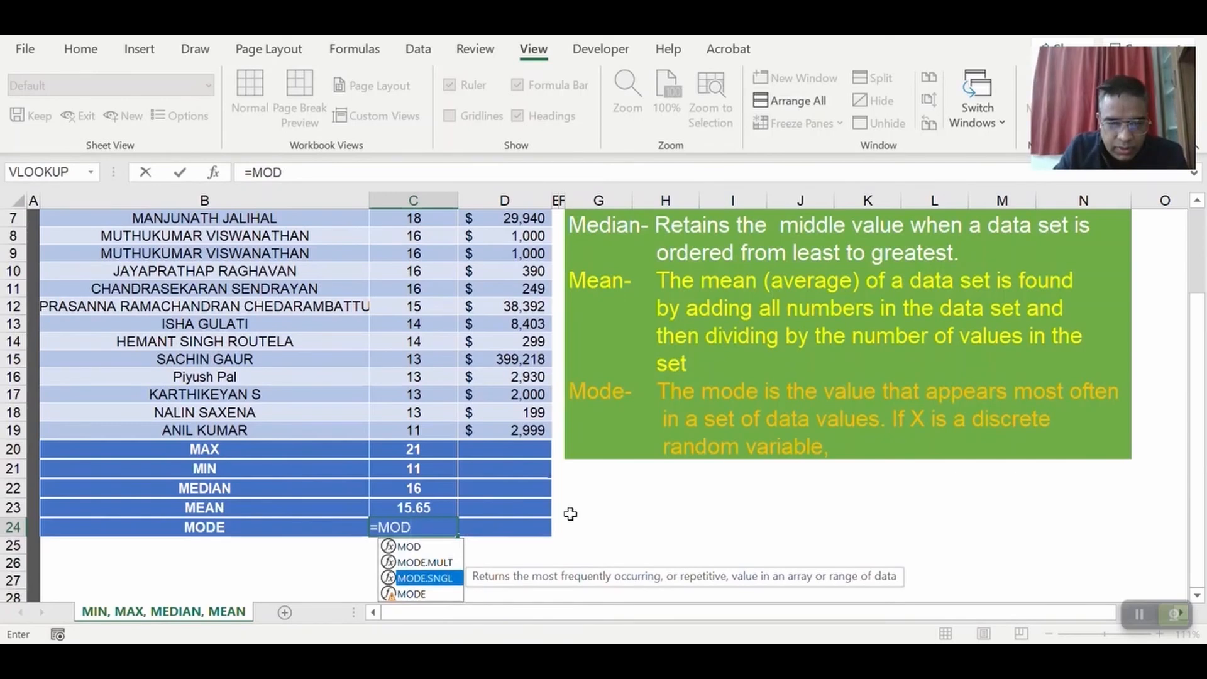
{"action": "key", "text": "Tab"}
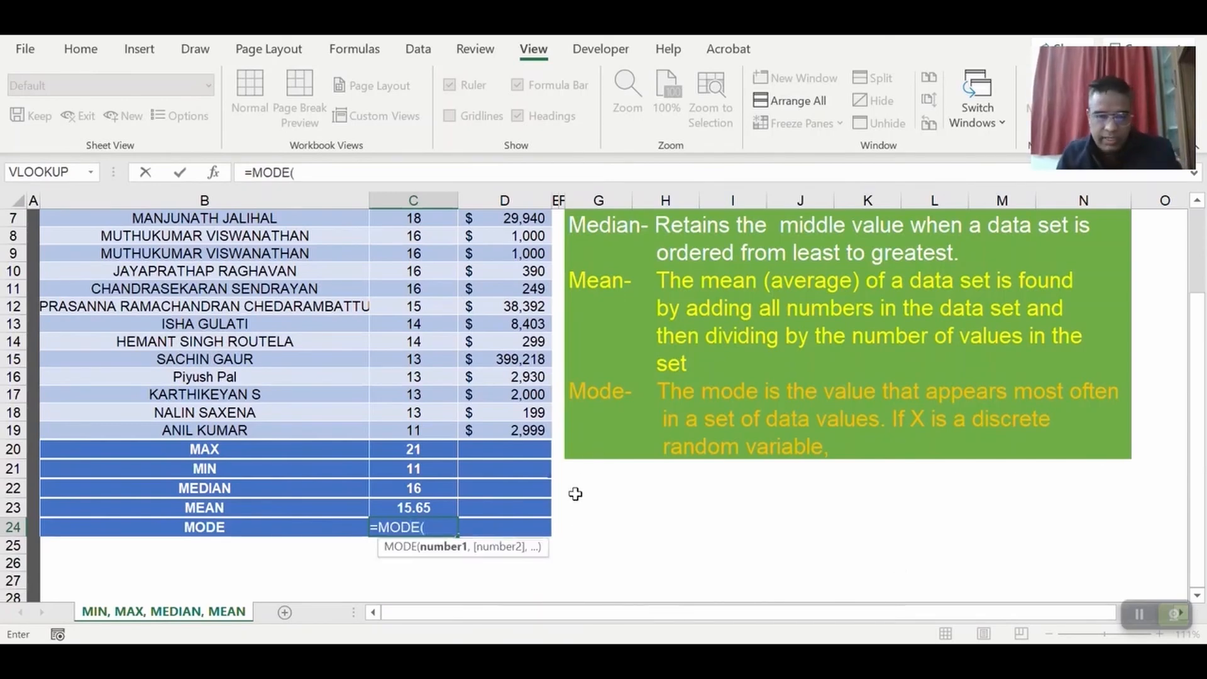
{"action": "scroll", "coordinate": [574, 493], "scroll_direction": "up", "scroll_amount": 1}
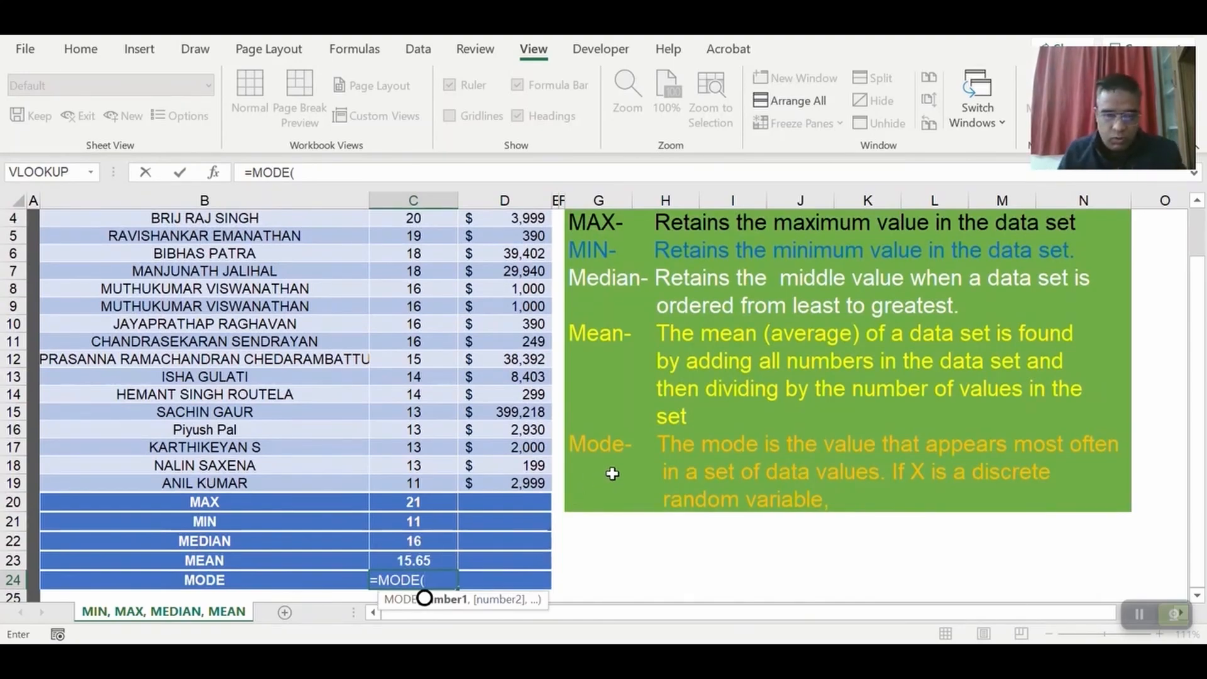
{"action": "scroll", "coordinate": [566, 484], "scroll_direction": "up", "scroll_amount": 1}
{"action": "scroll", "coordinate": [453, 487], "scroll_direction": "down", "scroll_amount": 2}
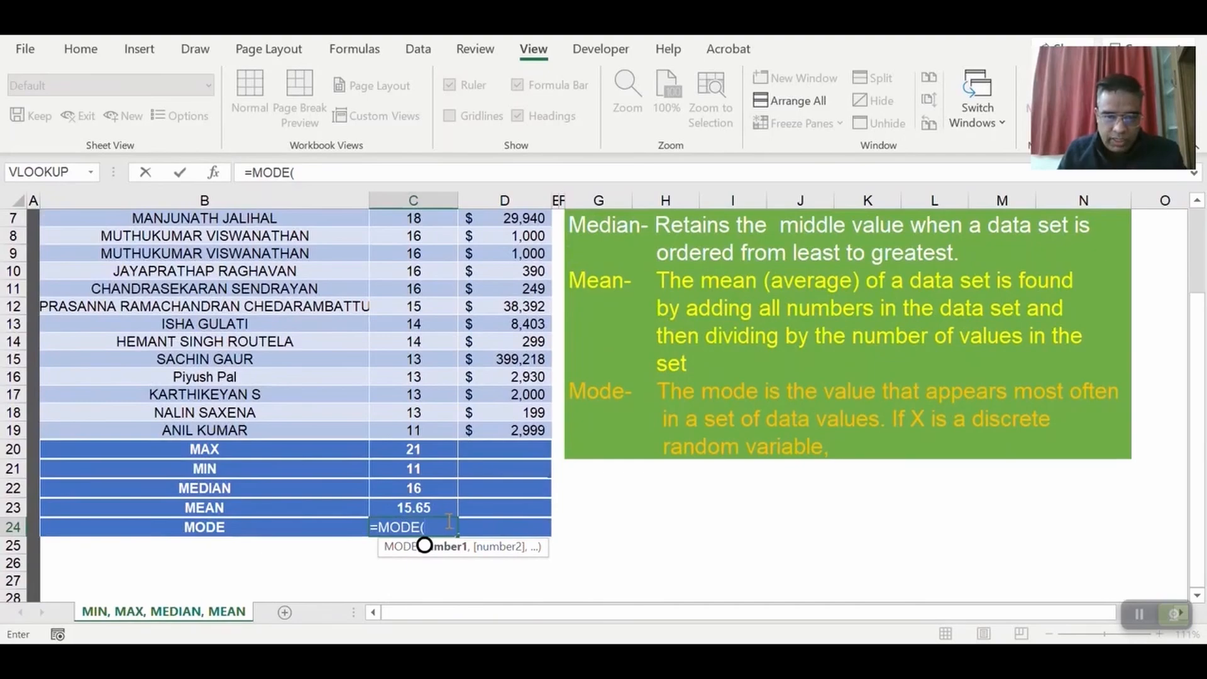
{"action": "scroll", "coordinate": [451, 517], "scroll_direction": "up", "scroll_amount": 2}
{"action": "left_click_drag", "start_coordinate": [424, 252], "coordinate": [431, 533]}
{"action": "scroll", "coordinate": [551, 484], "scroll_direction": "down", "scroll_amount": 2}
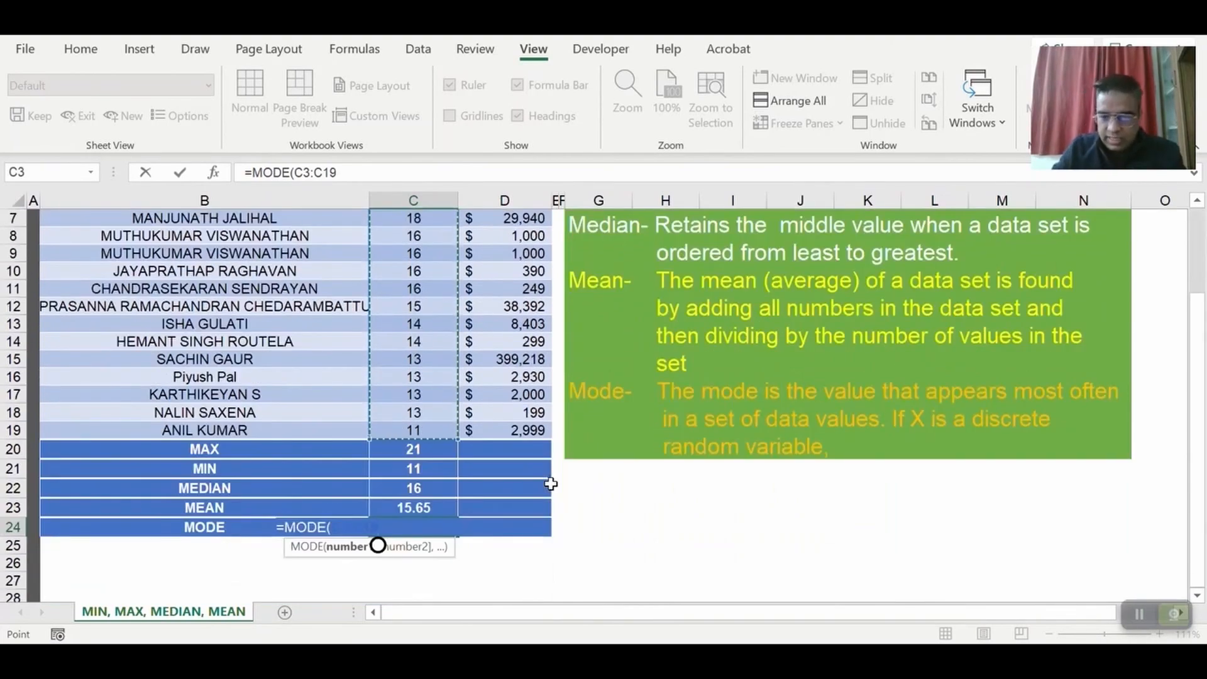
{"action": "key", "text": "Return"}
{"action": "key", "text": "Up"}
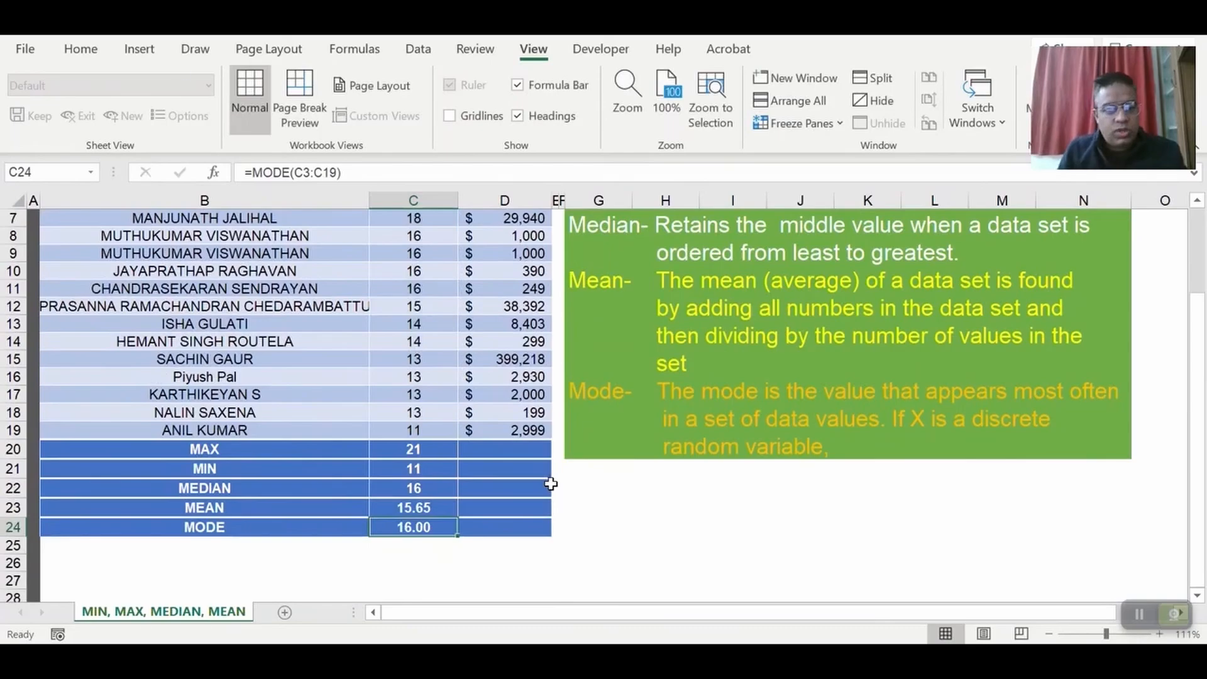
Format the mode in C24 with no decimal places and the mean in C23 with one decimal place.
{"action": "left_click", "coordinate": [81, 49]}
{"action": "left_click", "coordinate": [644, 117]}
{"action": "left_click", "coordinate": [645, 117]}
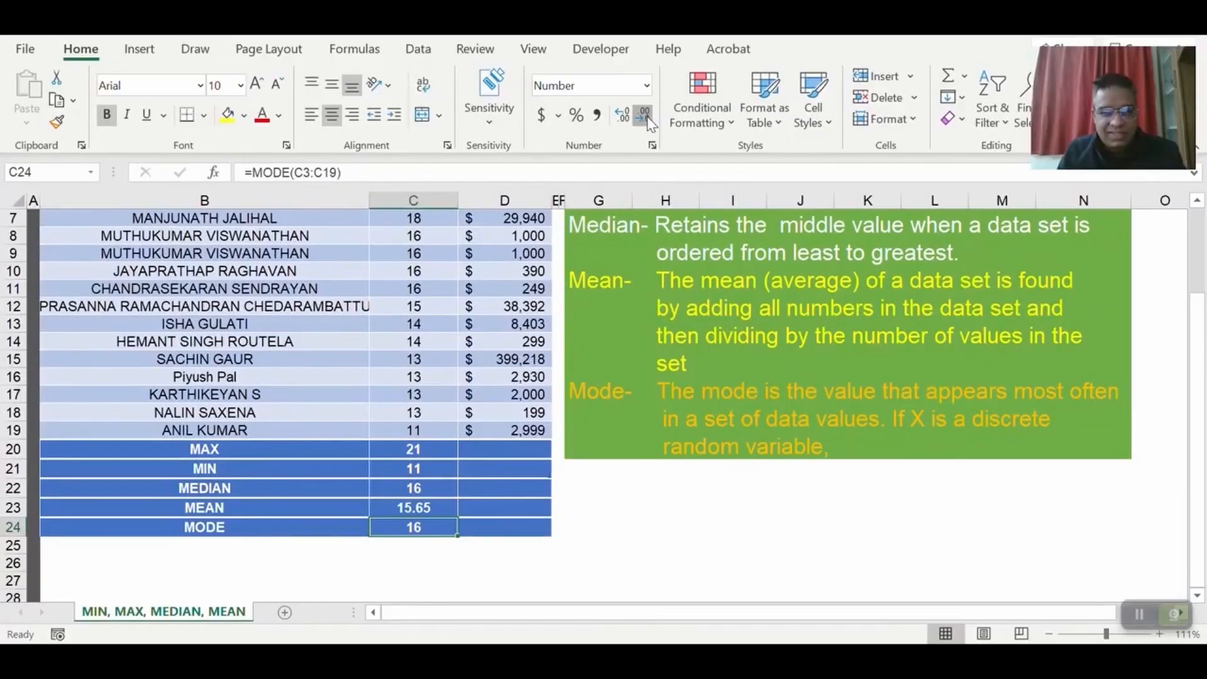
{"action": "left_click", "coordinate": [431, 508]}
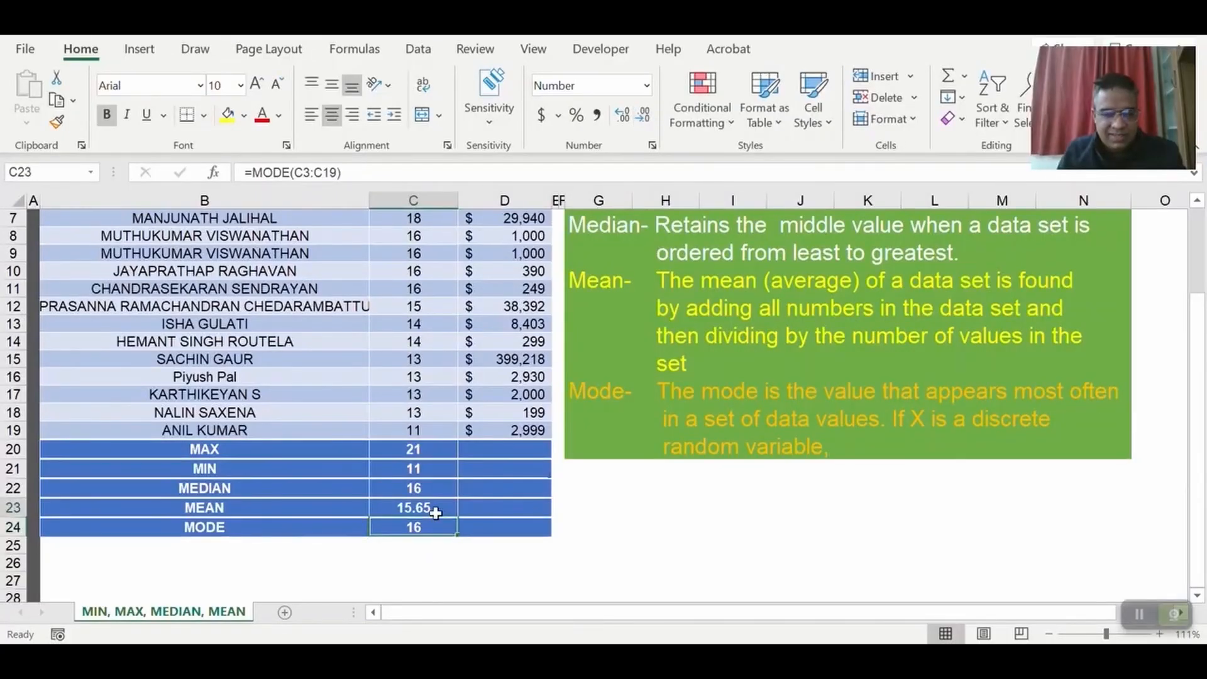
{"action": "left_click", "coordinate": [643, 116]}
Review the repeated experience values and the MAX, MEDIAN and MEAN formulas in C20, C22 and C23.
{"action": "scroll", "coordinate": [425, 387], "scroll_direction": "up", "scroll_amount": 2}
{"action": "left_click_drag", "start_coordinate": [415, 323], "coordinate": [415, 393]}
{"action": "scroll", "coordinate": [440, 398], "scroll_direction": "down", "scroll_amount": 2}
{"action": "scroll", "coordinate": [442, 468], "scroll_direction": "up", "scroll_amount": 2}
{"action": "left_click", "coordinate": [438, 551]}
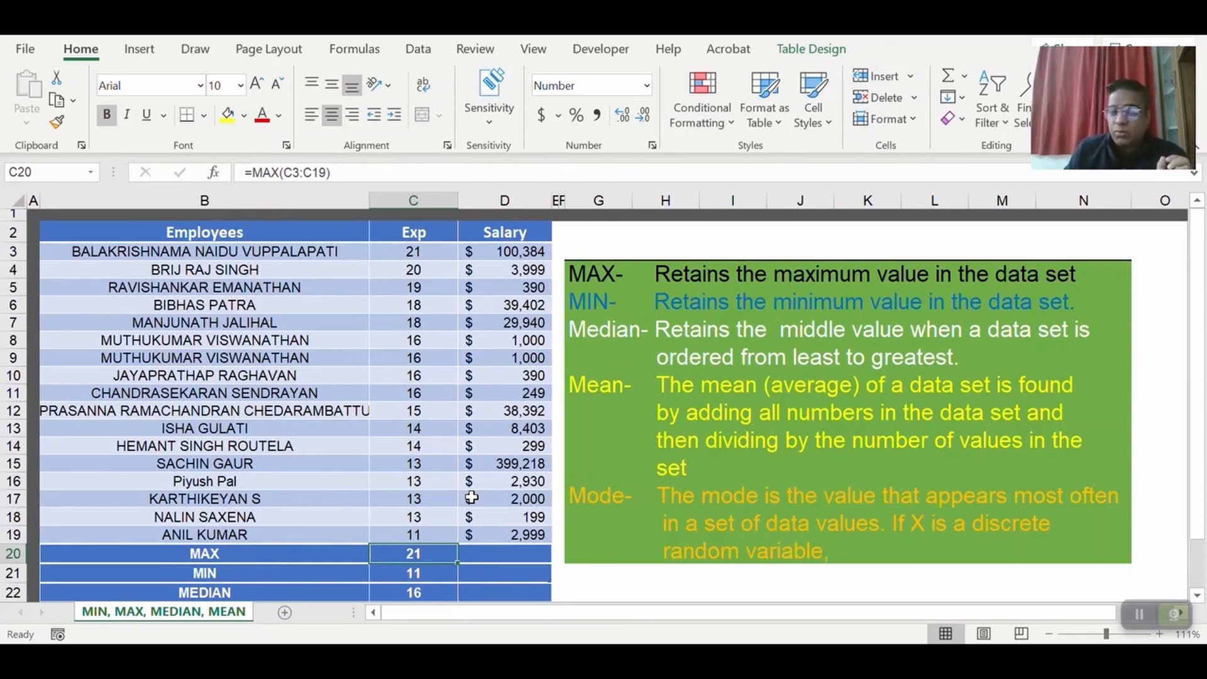
{"action": "scroll", "coordinate": [451, 520], "scroll_direction": "down", "scroll_amount": 1}
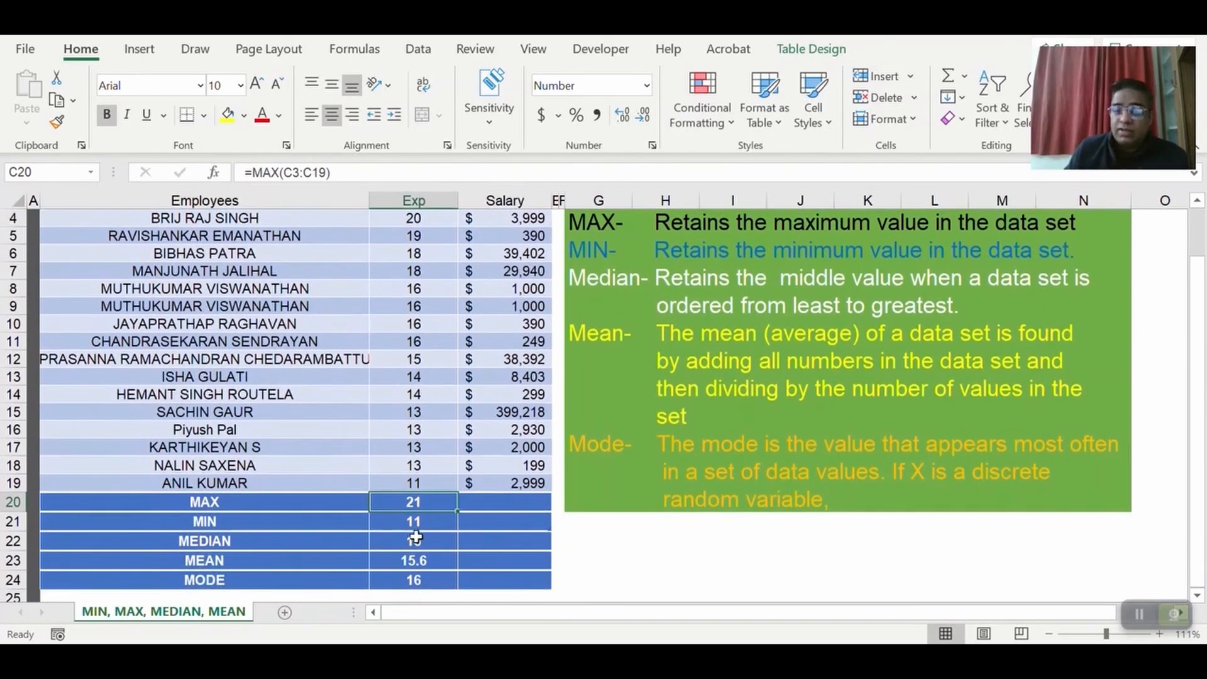
{"action": "left_click", "coordinate": [426, 540]}
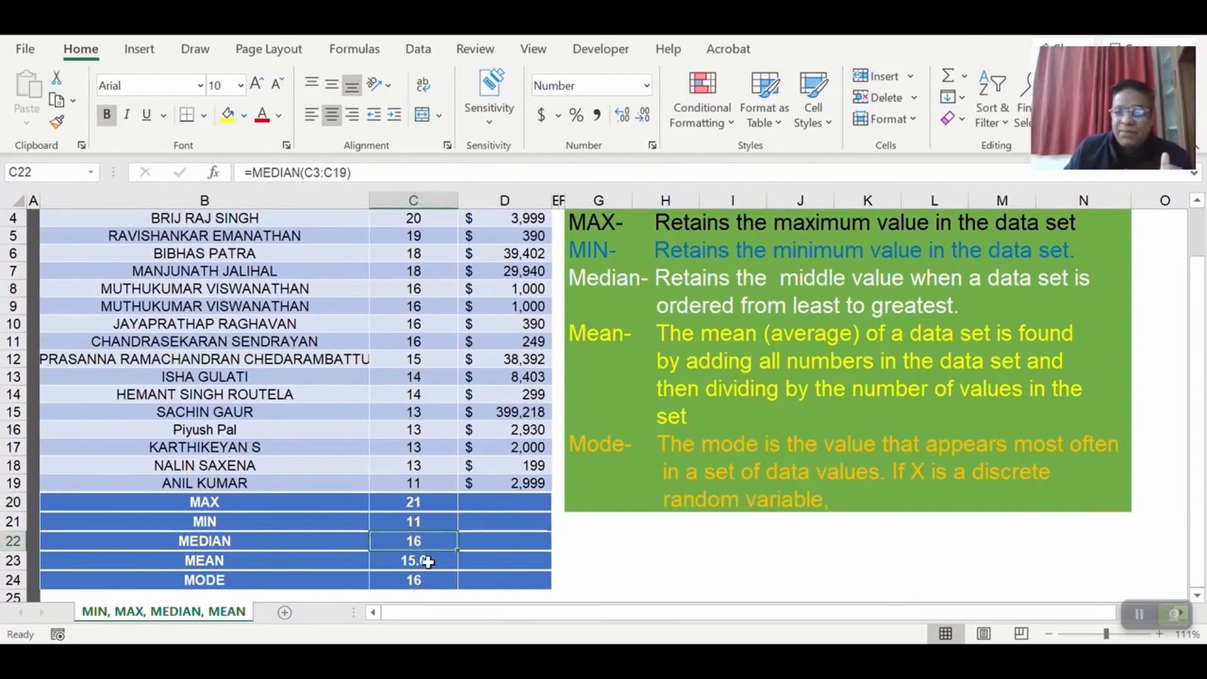
{"action": "key", "text": "Down"}
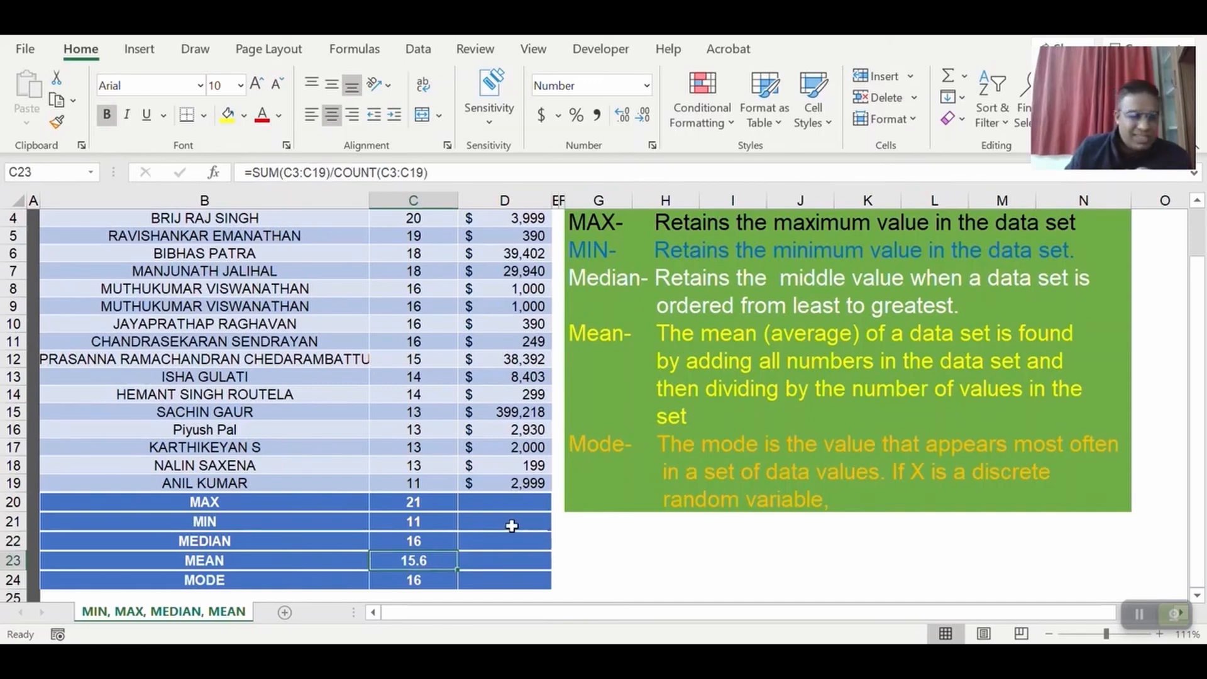